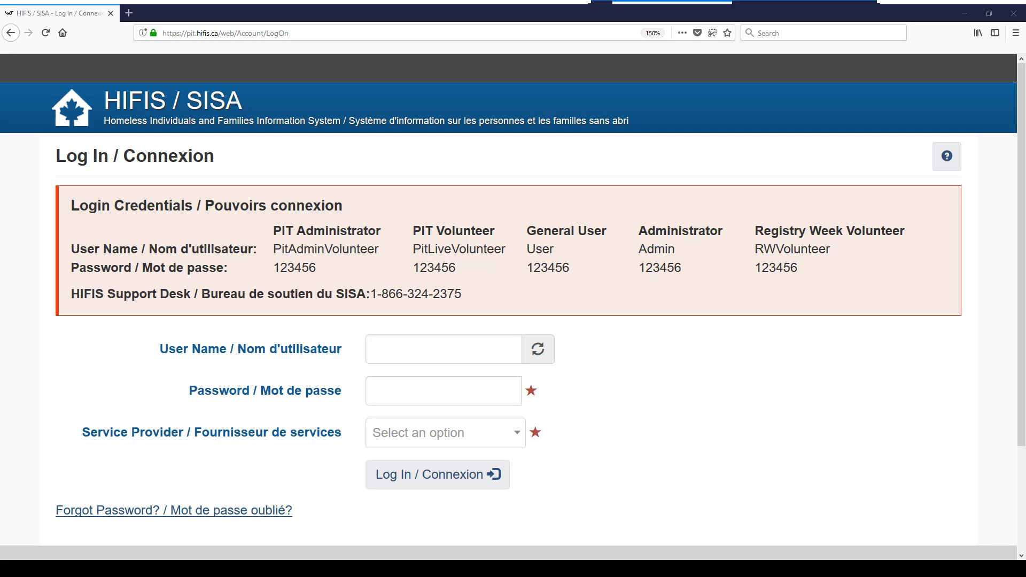
Log in with the PiT volunteer user name and password under Sample PIT Organization
click(309, 32)
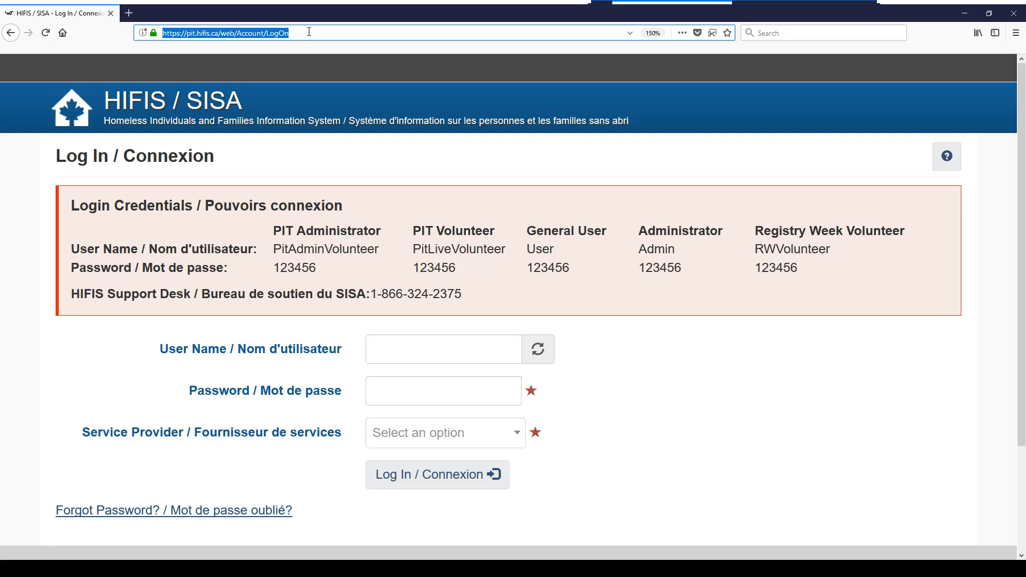
click(346, 154)
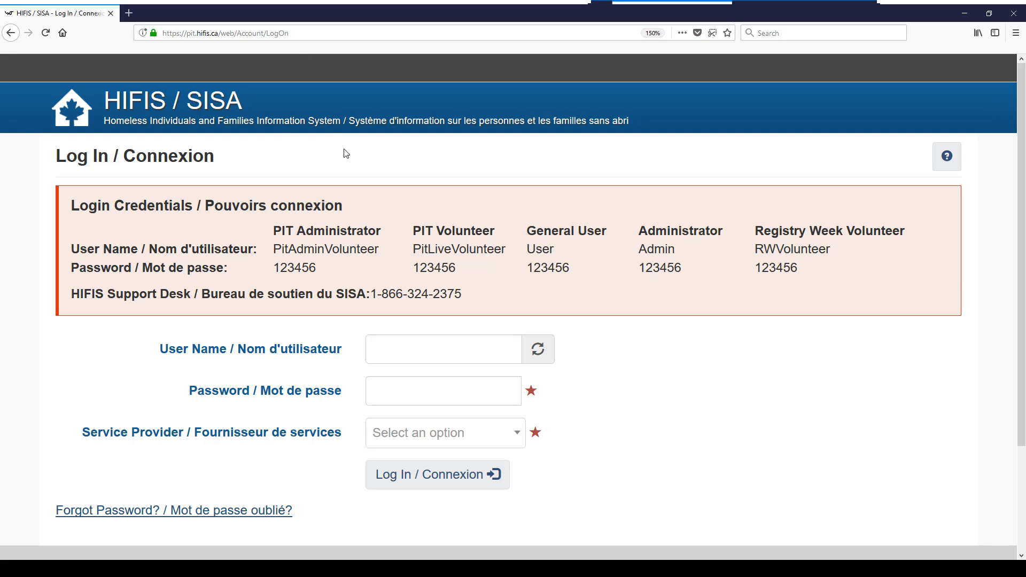
click(408, 350)
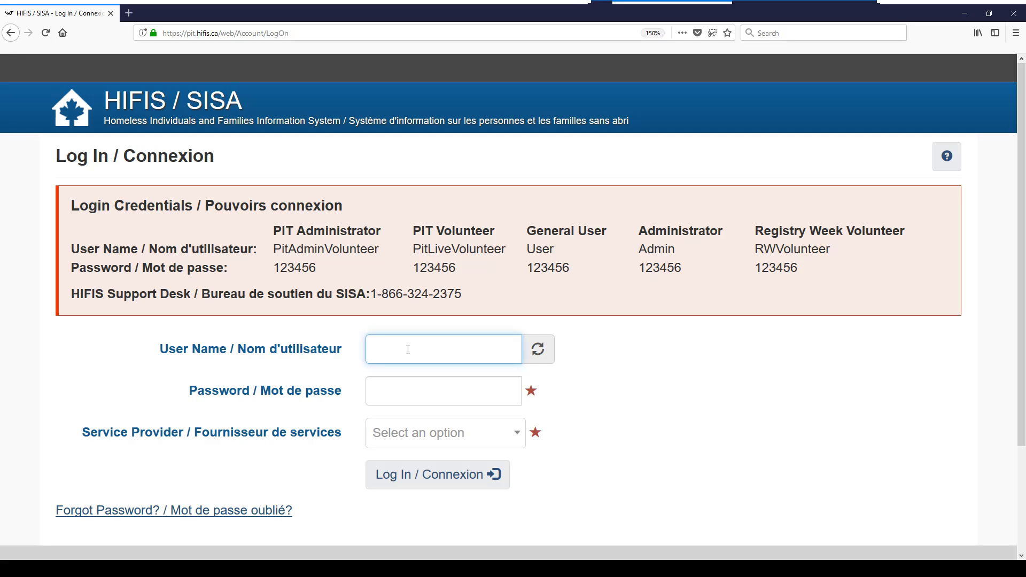
text(pitlivevolunteer)
click(396, 402)
text(123456)
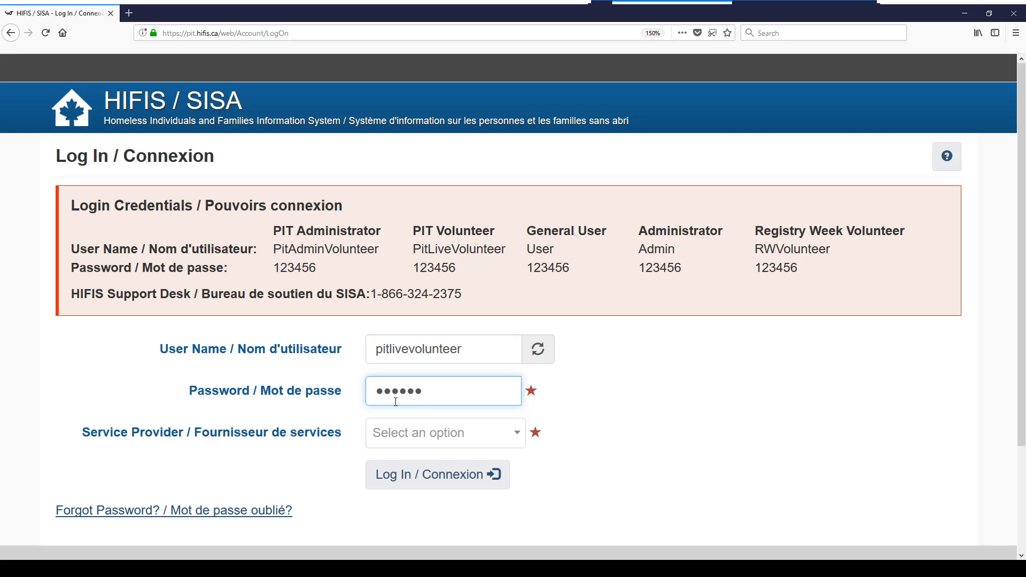
click(470, 438)
click(451, 529)
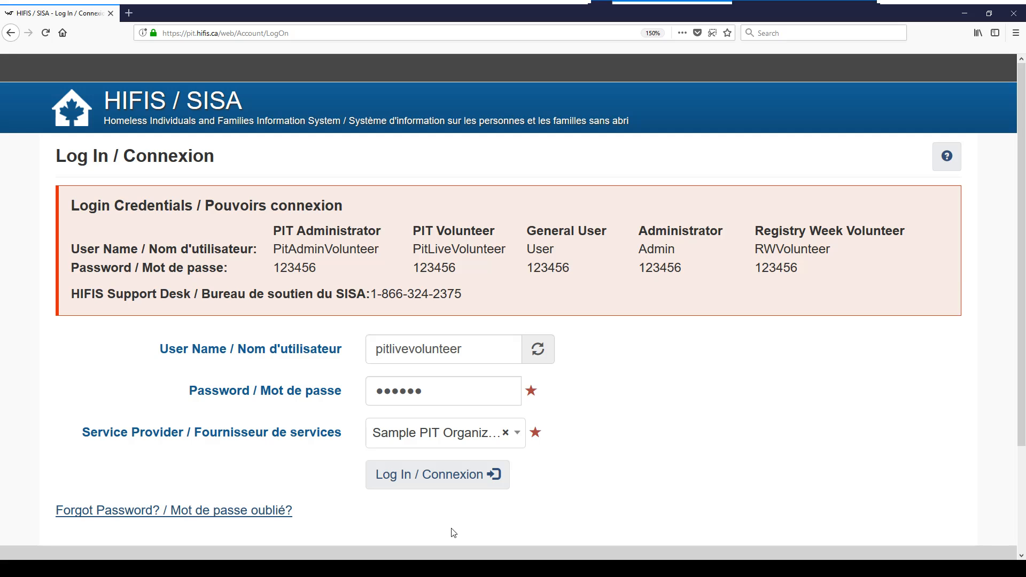
click(447, 480)
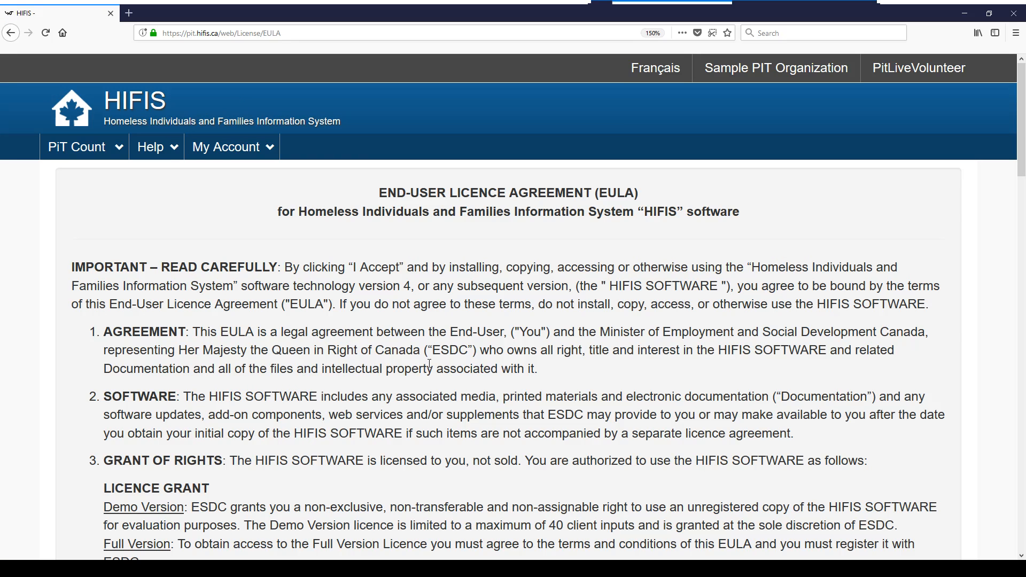
Accept the End-User Licence Agreement to reach the Welcome to HIFIS page
scroll(430, 363, down, 10)
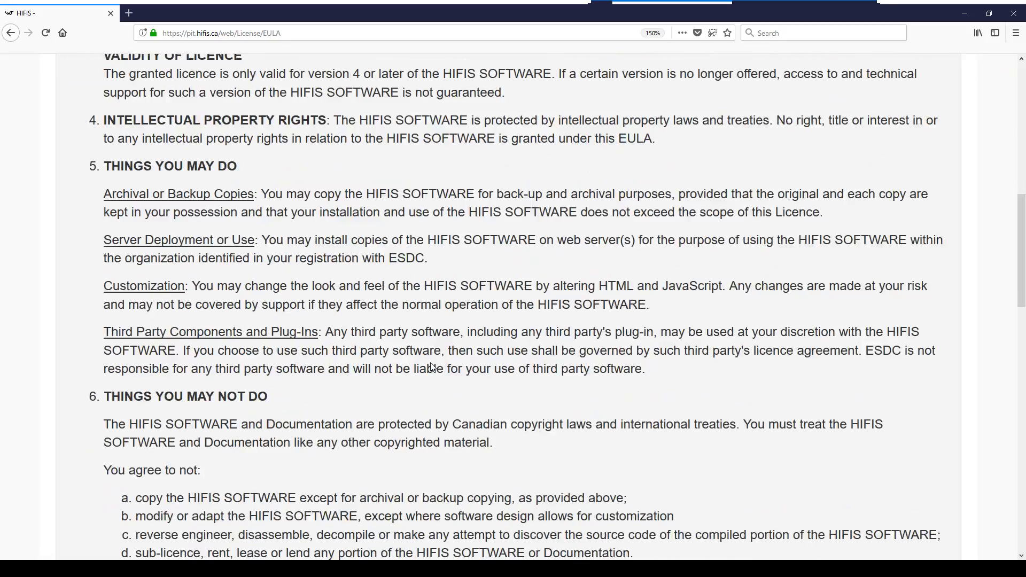
scroll(432, 367, down, 15)
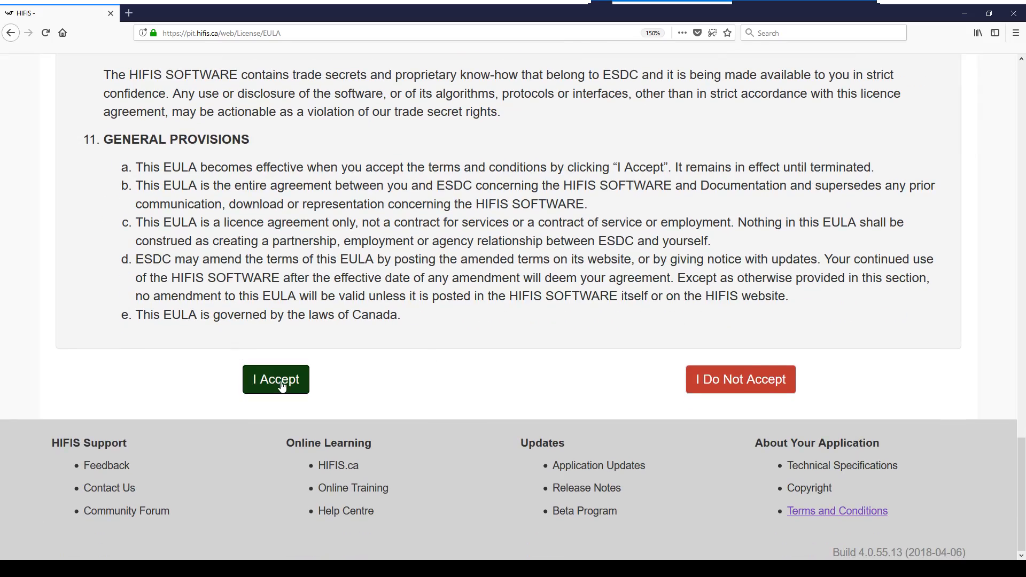
click(285, 385)
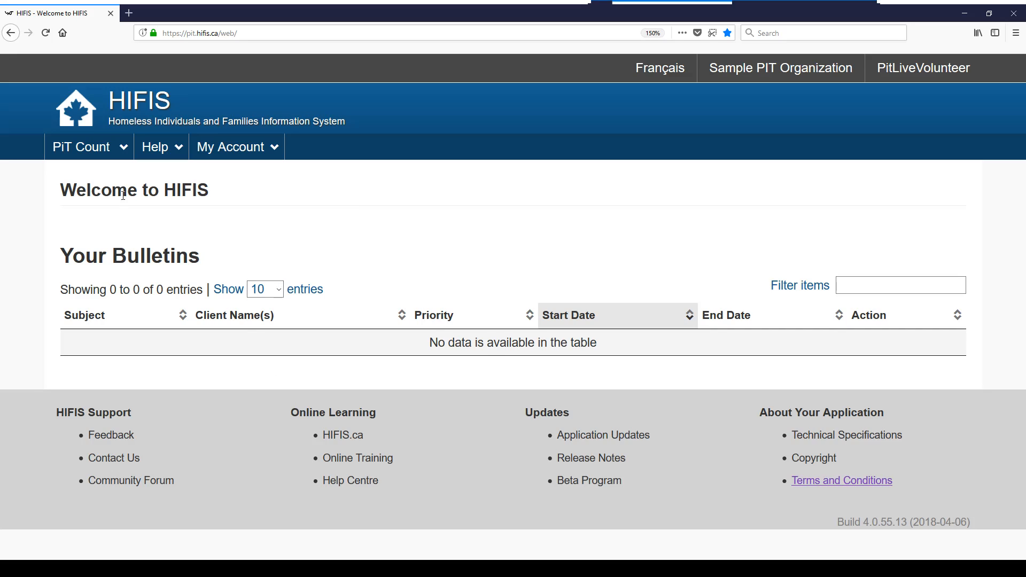
Go to PiT Count > Surveys List to see incomplete surveys 501, 544 and 546
click(117, 155)
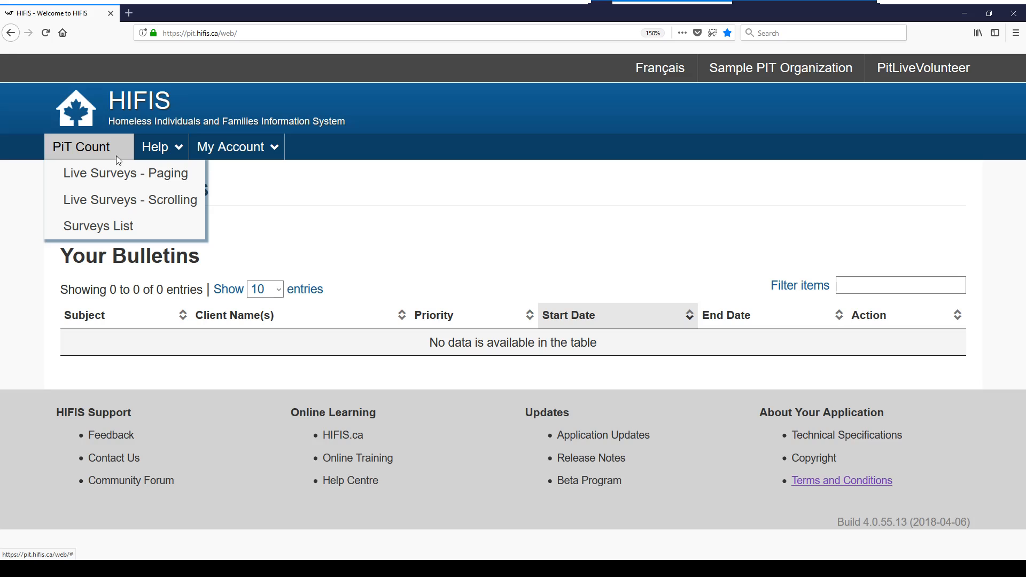
click(101, 227)
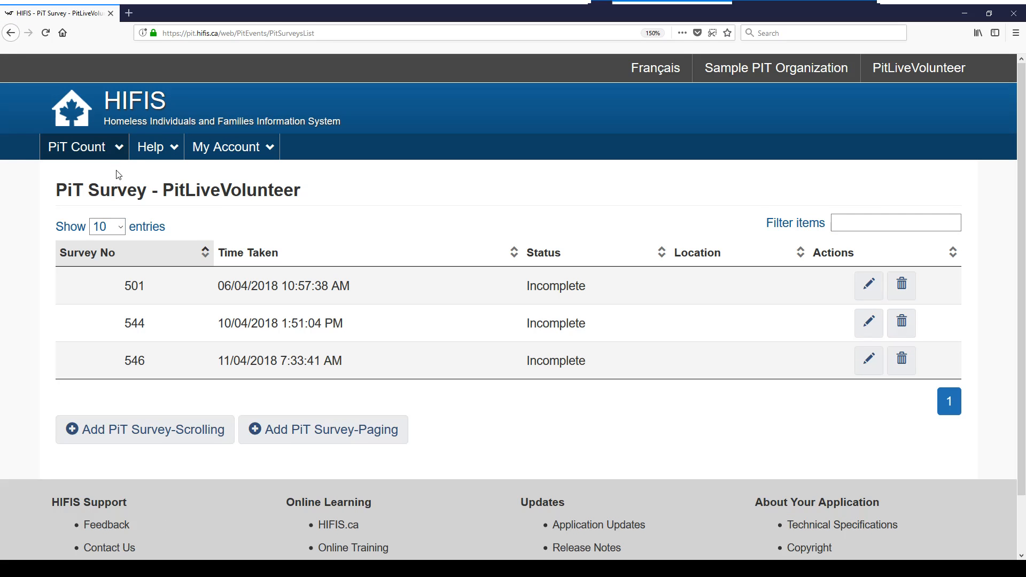
click(118, 155)
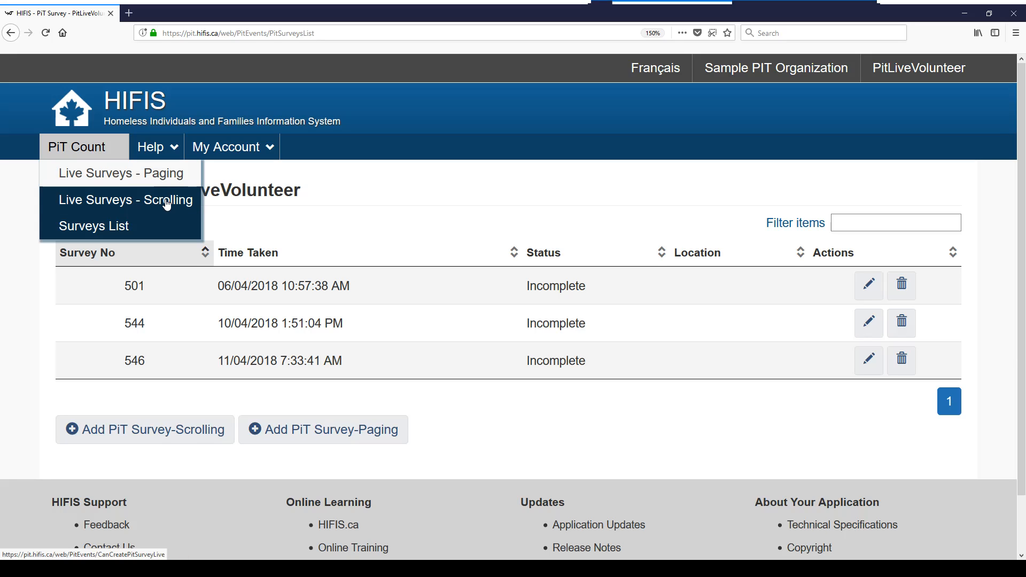
click(117, 235)
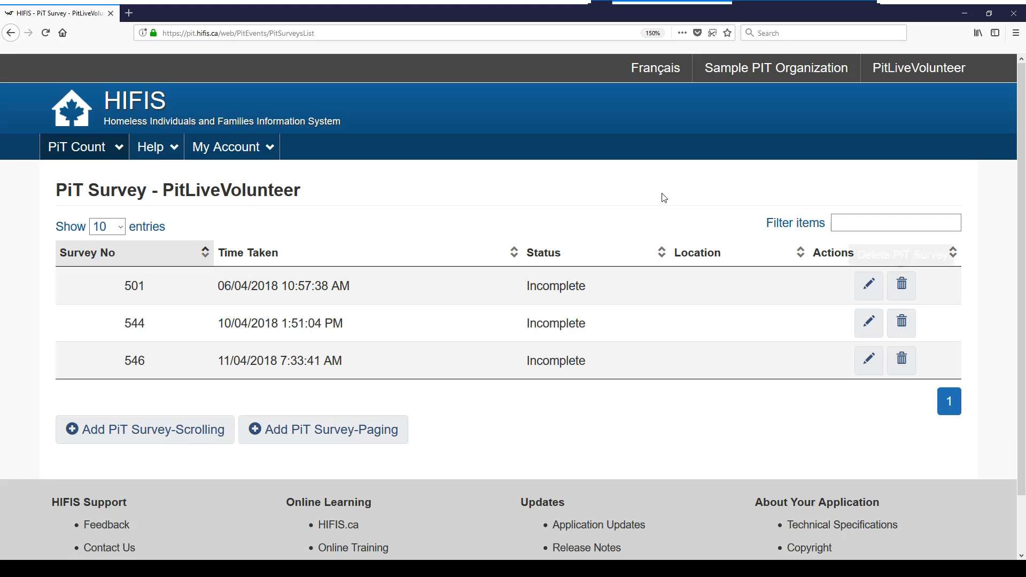
Start a new scrolling PiT survey (547) and dismiss the PiT event details popup
click(115, 440)
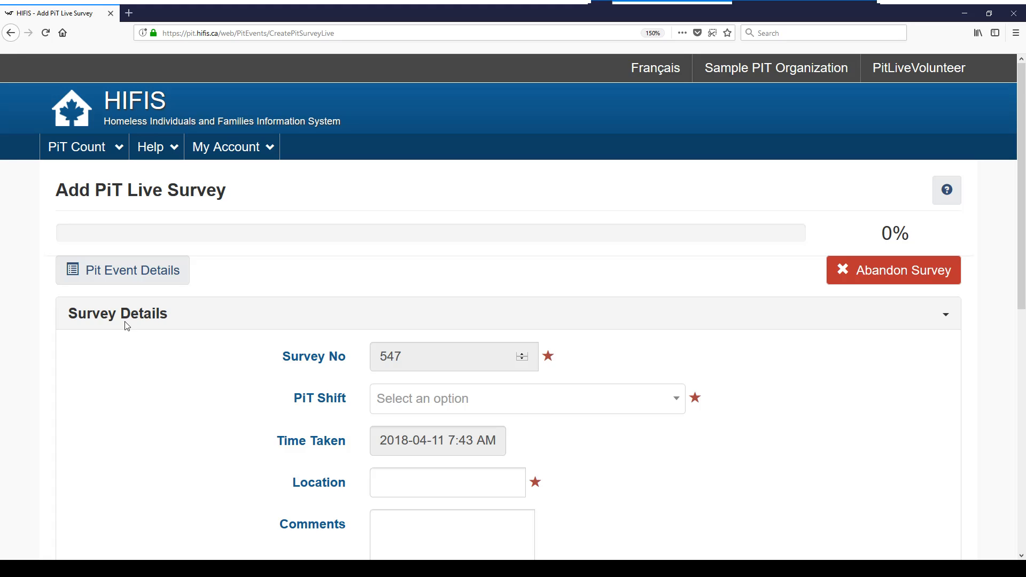
click(129, 283)
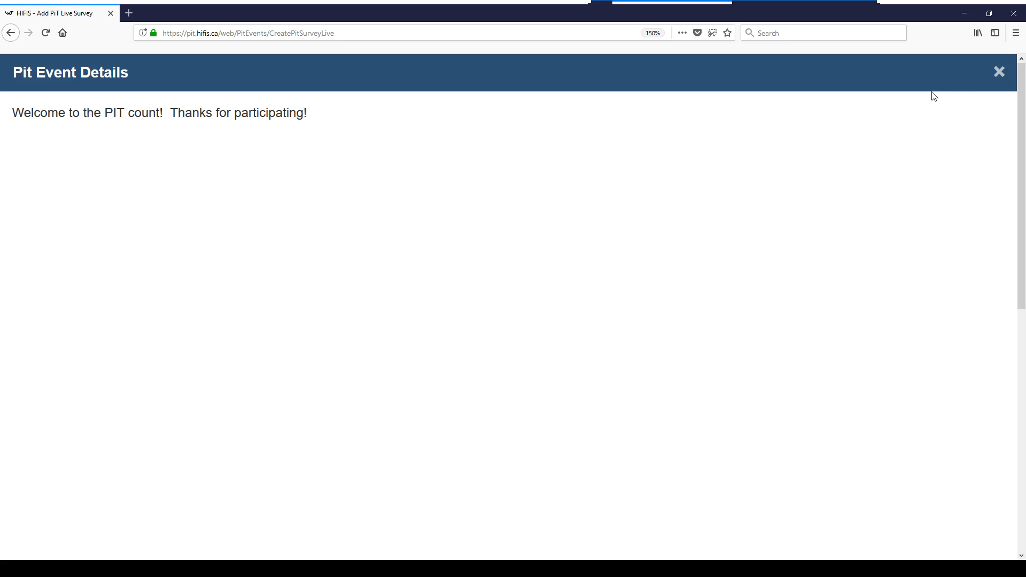
click(999, 73)
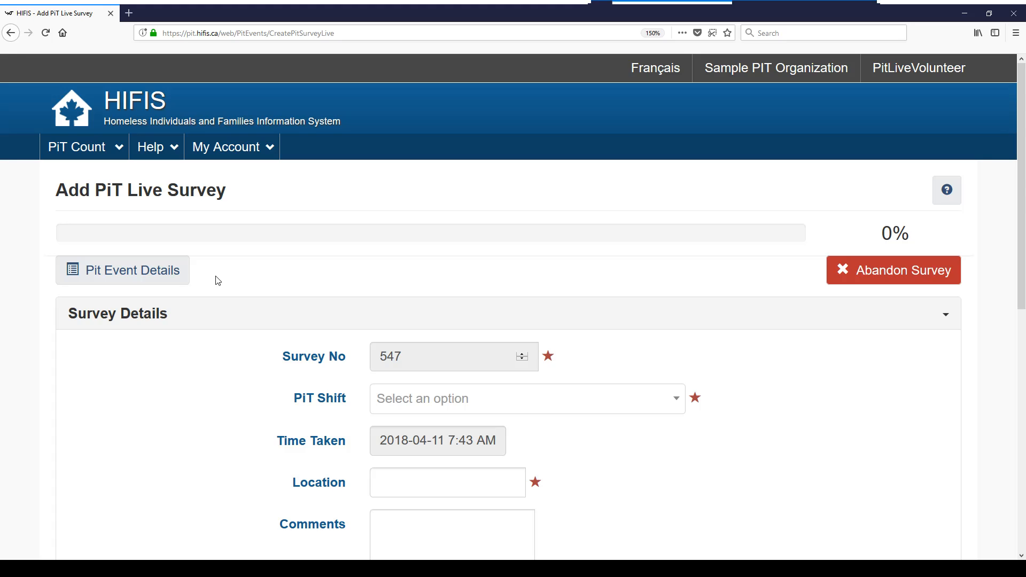
Choose the PIT Volunteer @ Police Station shift and enter location '23rd & Brock St.'
scroll(218, 280, down, 3)
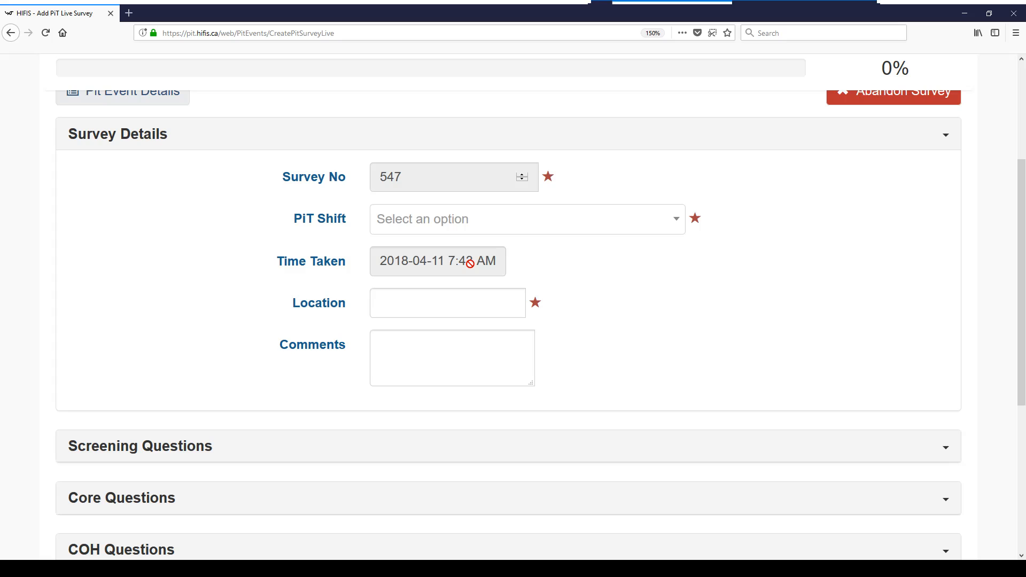
click(614, 223)
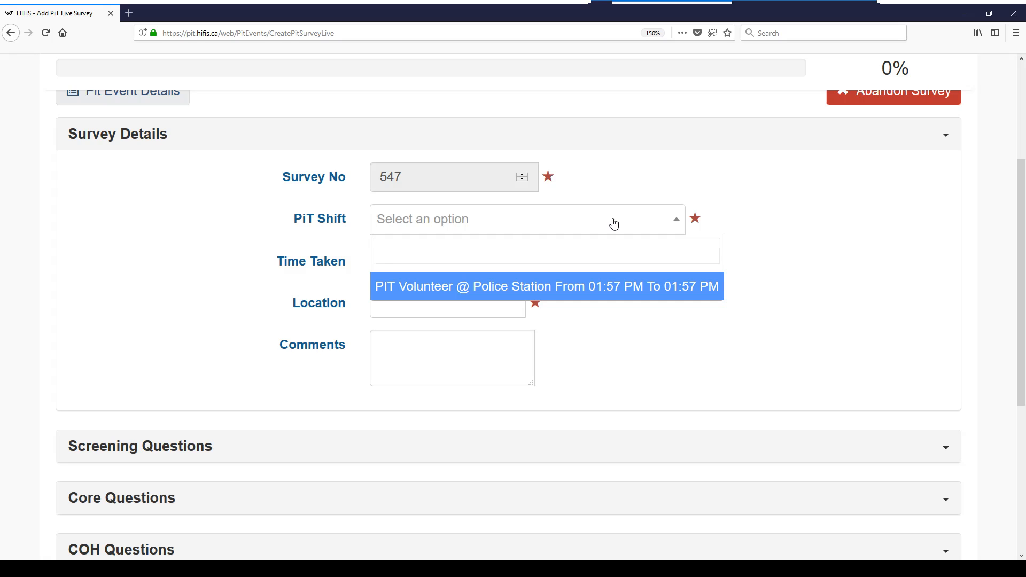
click(602, 294)
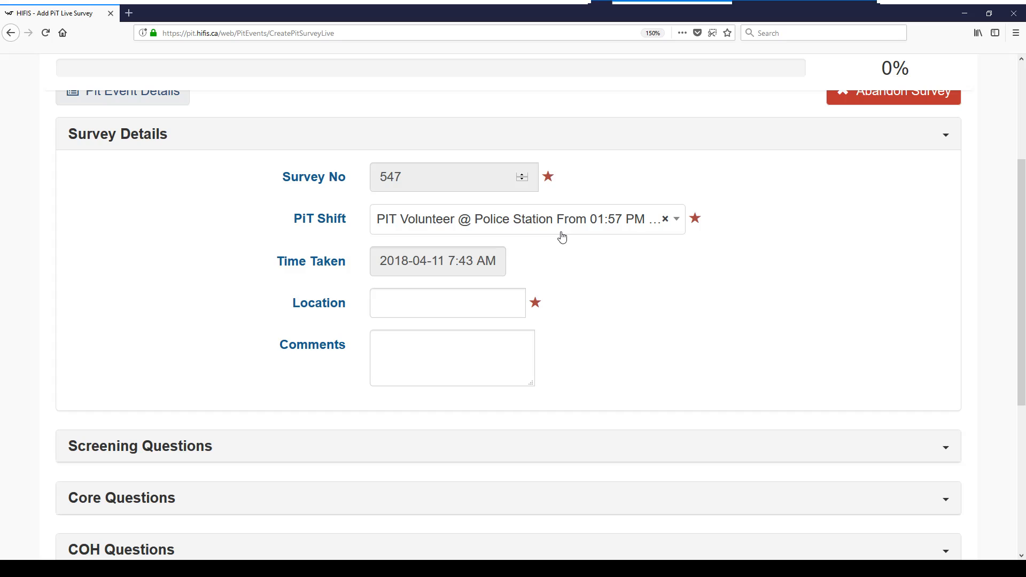
click(395, 307)
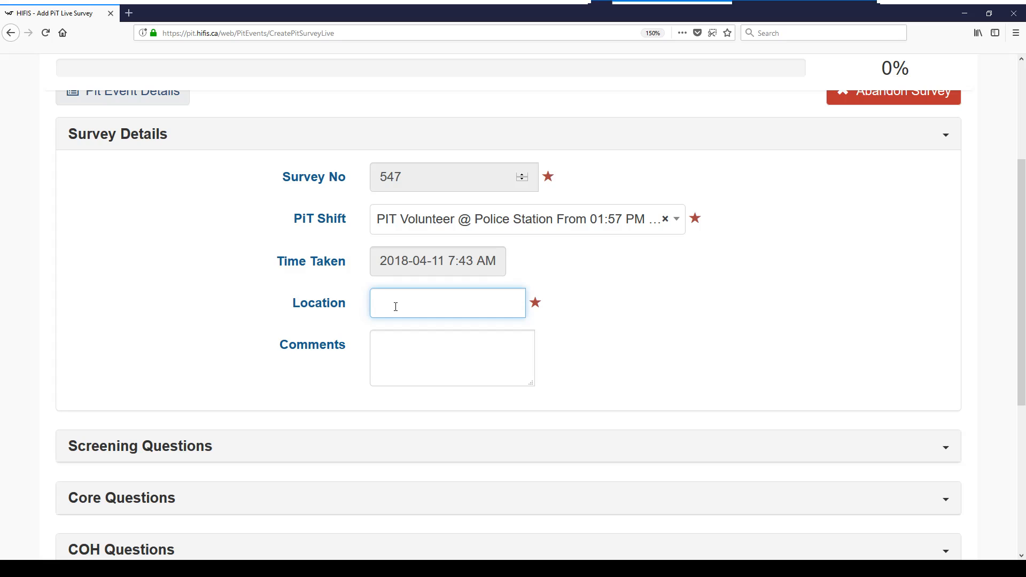
text(23rd & Brock St.)
click(428, 347)
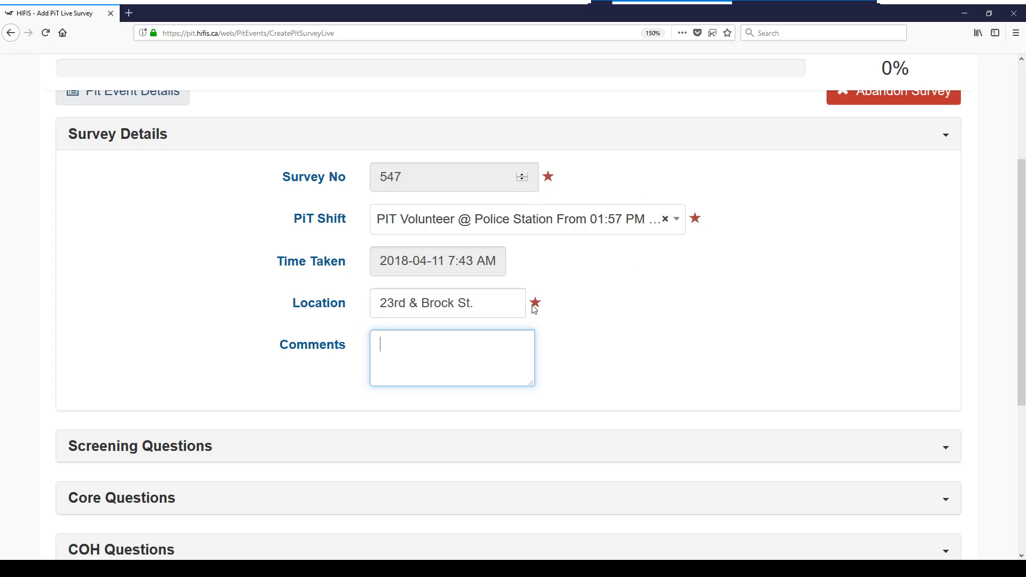
scroll(623, 320, down, 3)
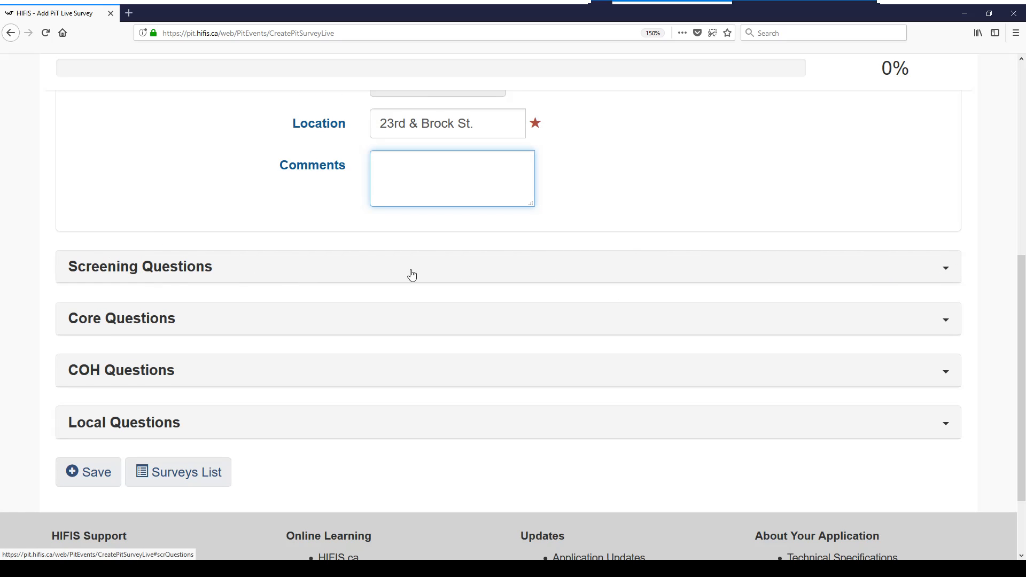
Expand Screening Questions and try answers for where they're staying, ending on Own Apartment / House
click(947, 272)
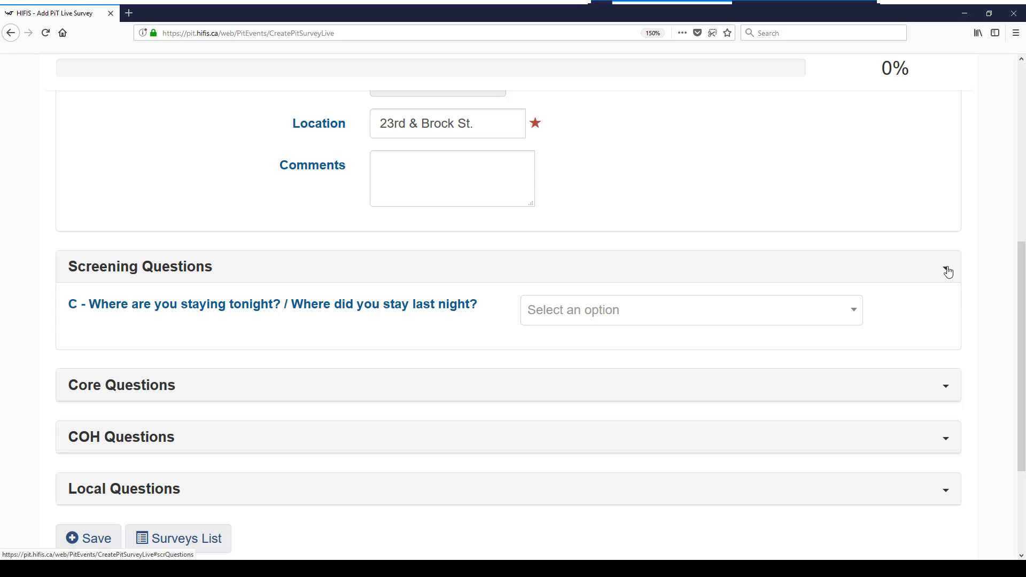
click(852, 319)
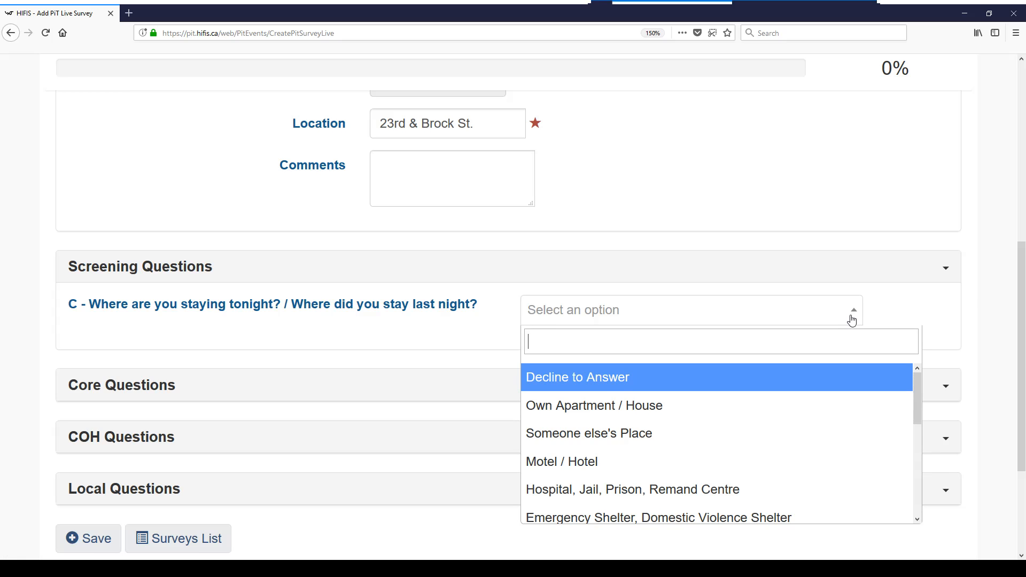
scroll(783, 422, down, 3)
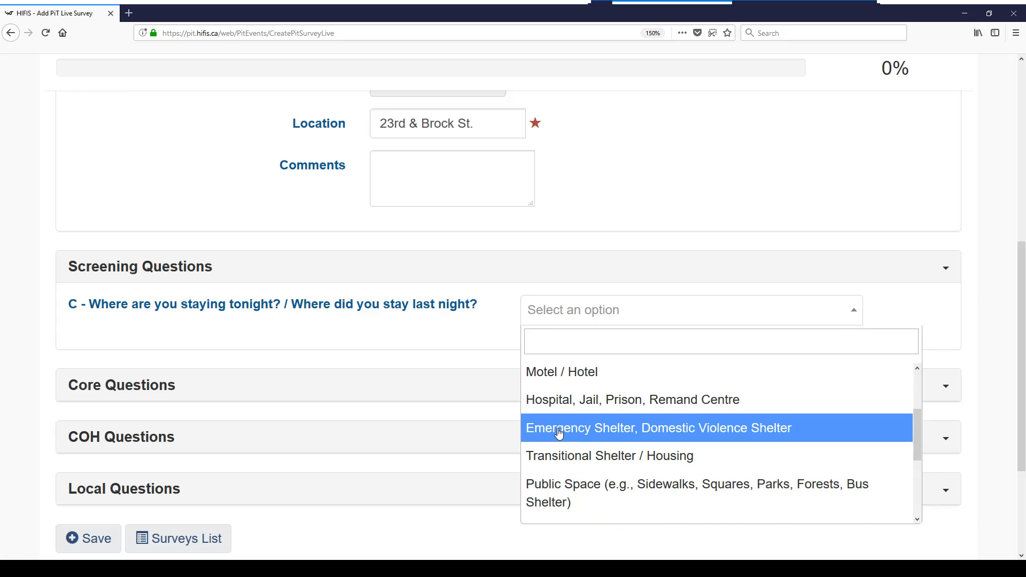
click(558, 492)
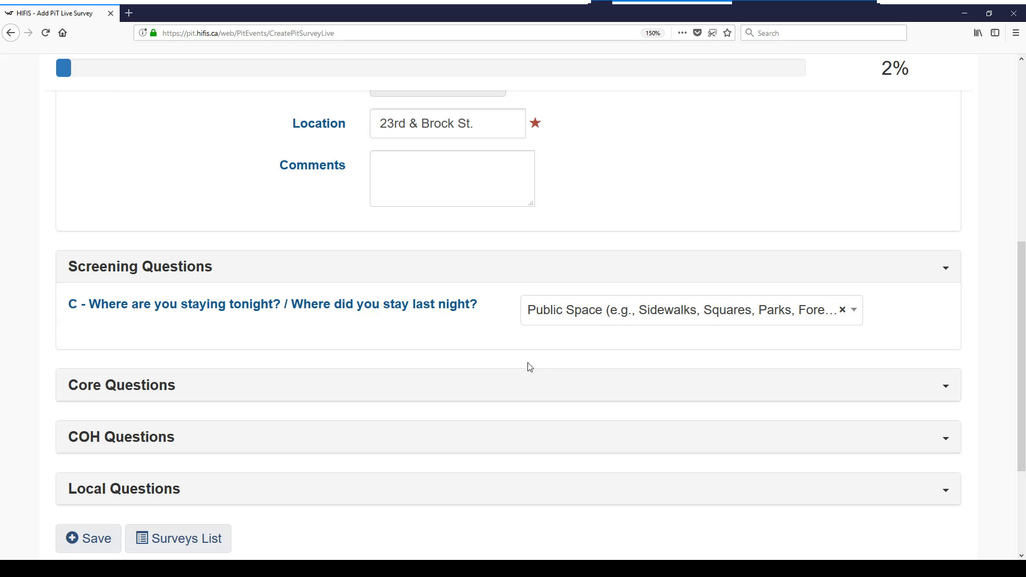
click(543, 319)
scroll(582, 418, up, 3)
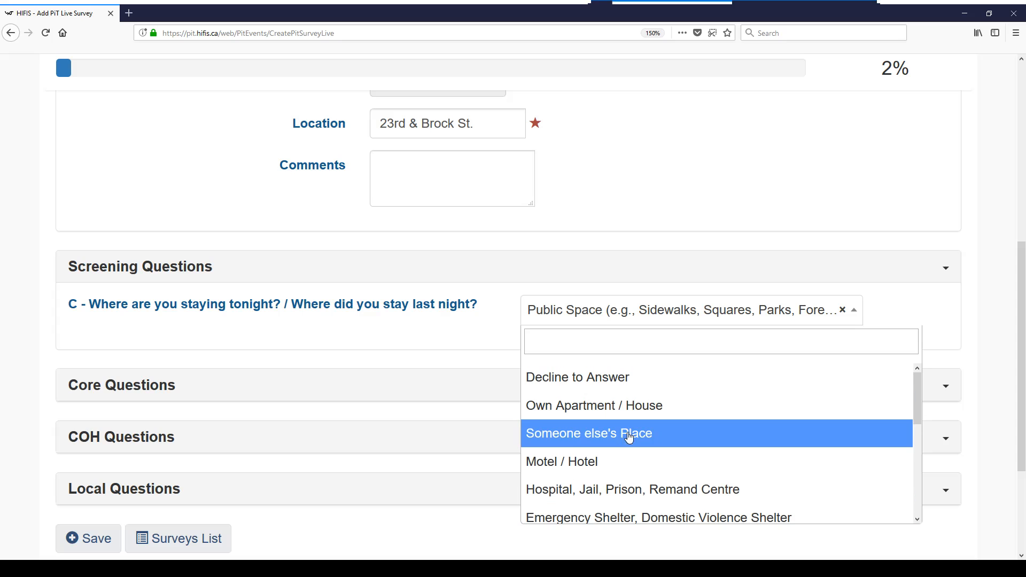
click(577, 411)
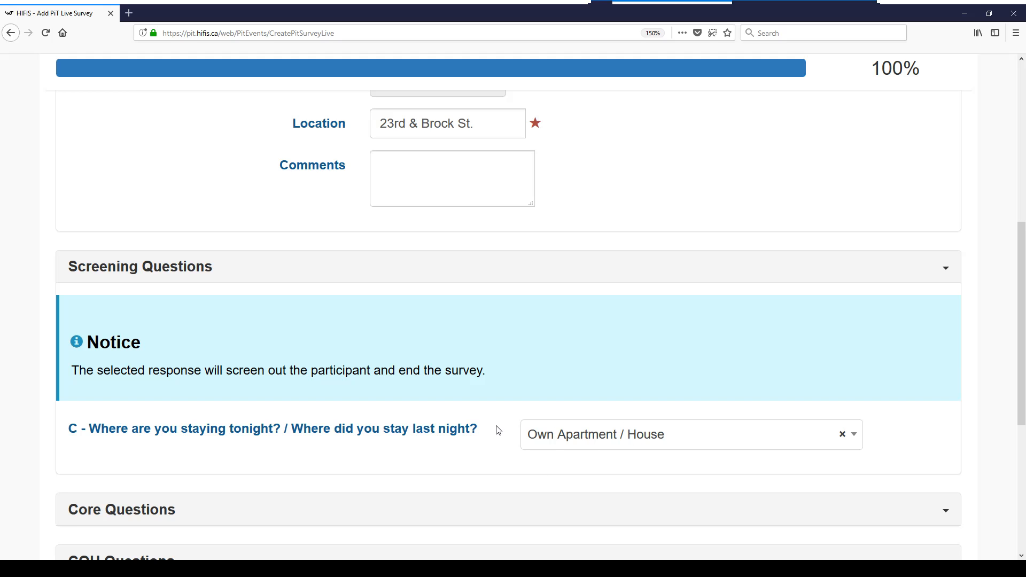
Answer where the participant stays tonight with Public Space (sidewalks, parks, bus shelter)
scroll(497, 430, down, 1)
scroll(498, 431, down, 3)
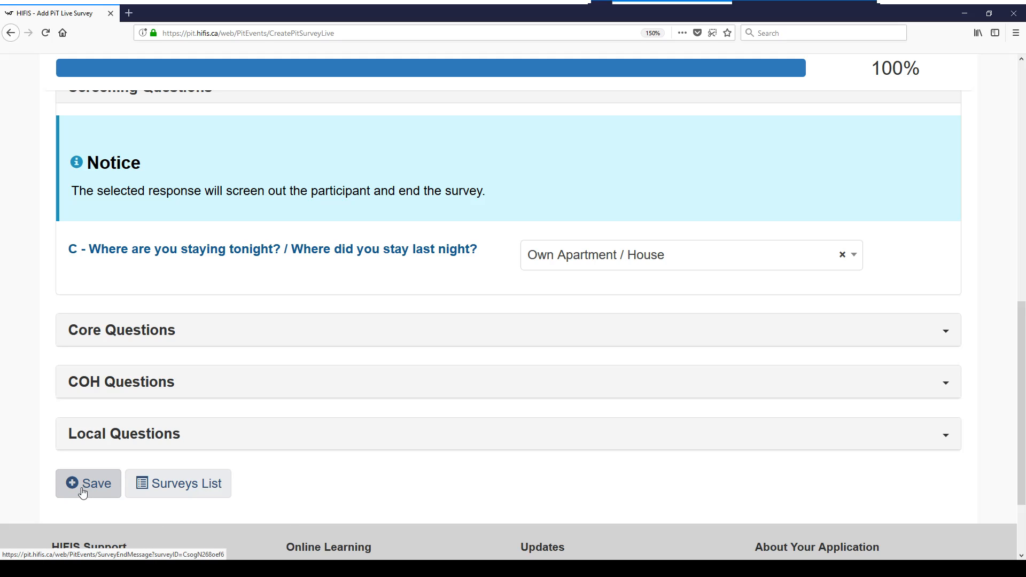
click(595, 254)
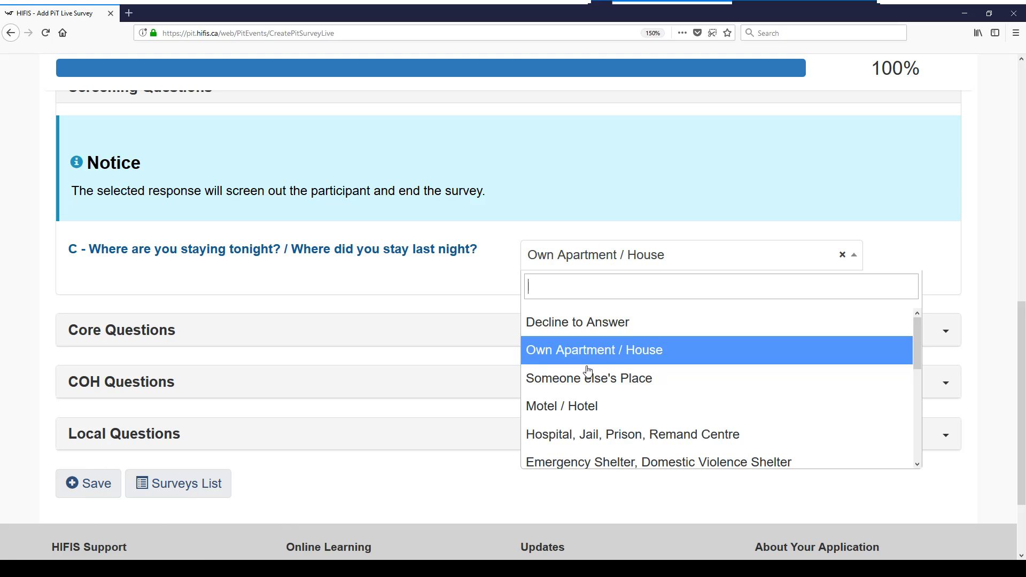
scroll(586, 374, down, 1)
scroll(583, 384, down, 1)
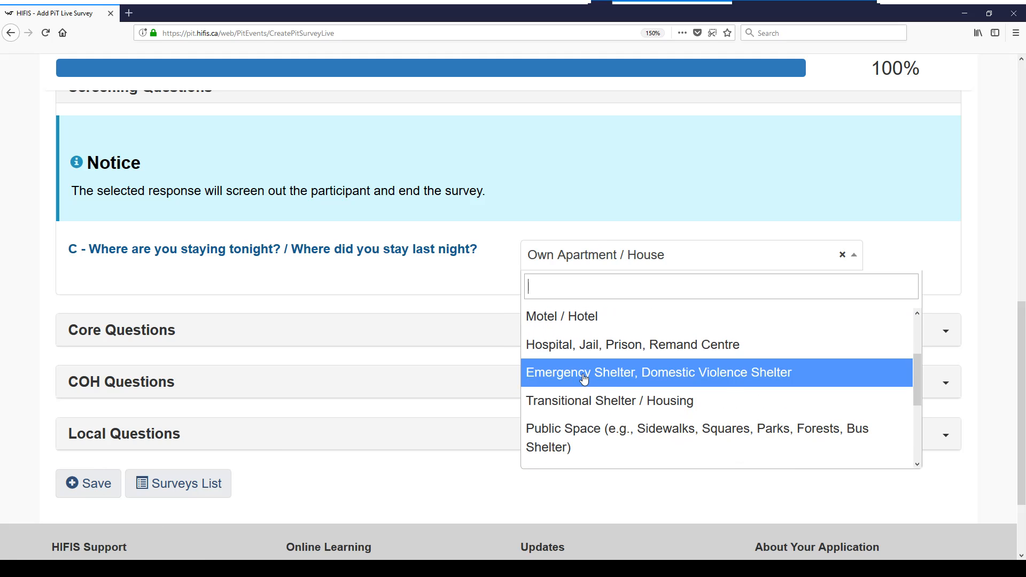
click(568, 440)
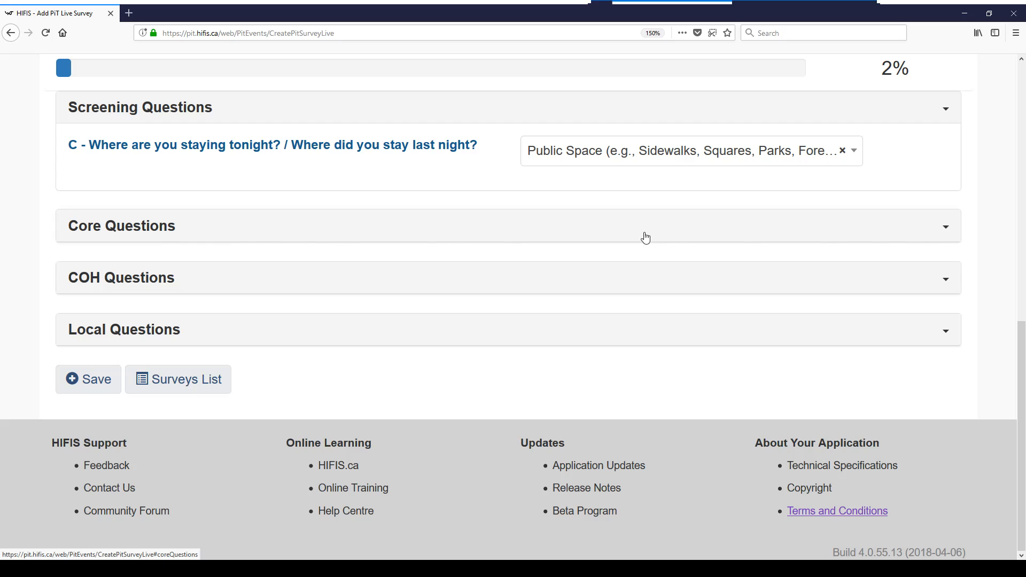
Expand Core Questions and preview the answer choices for questions 01–03 without answering
click(242, 229)
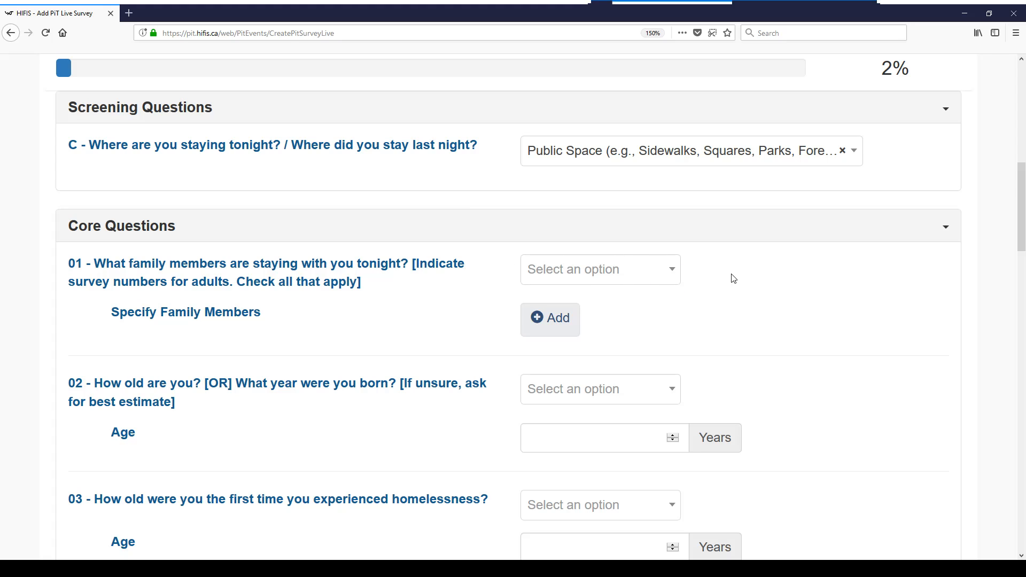
scroll(733, 278, down, 3)
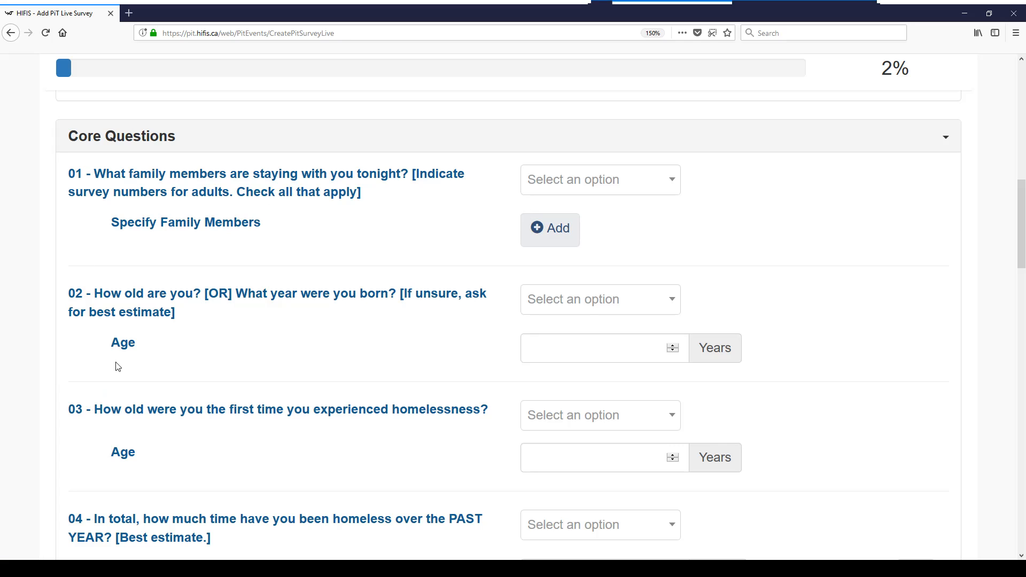
click(623, 190)
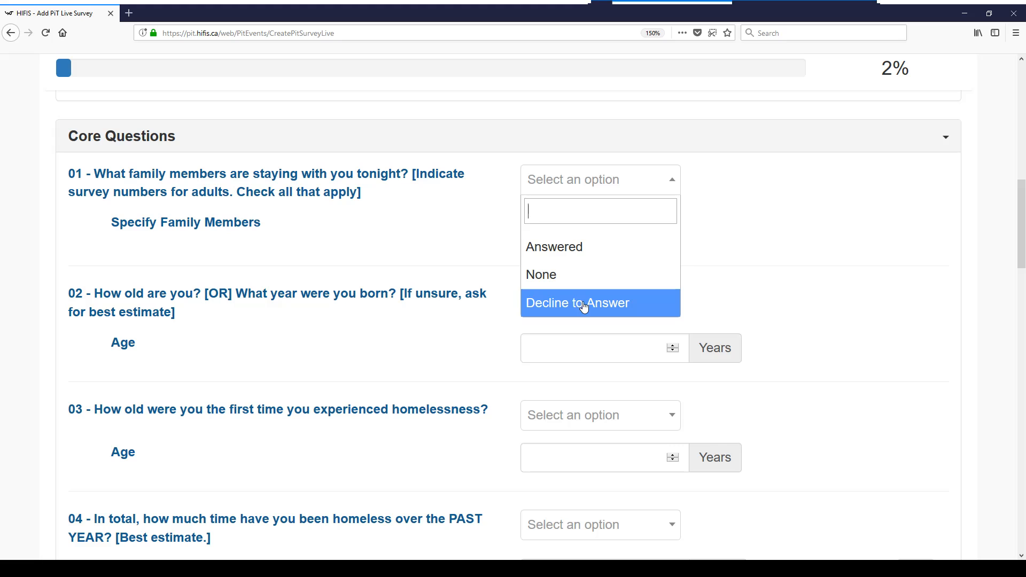
click(979, 300)
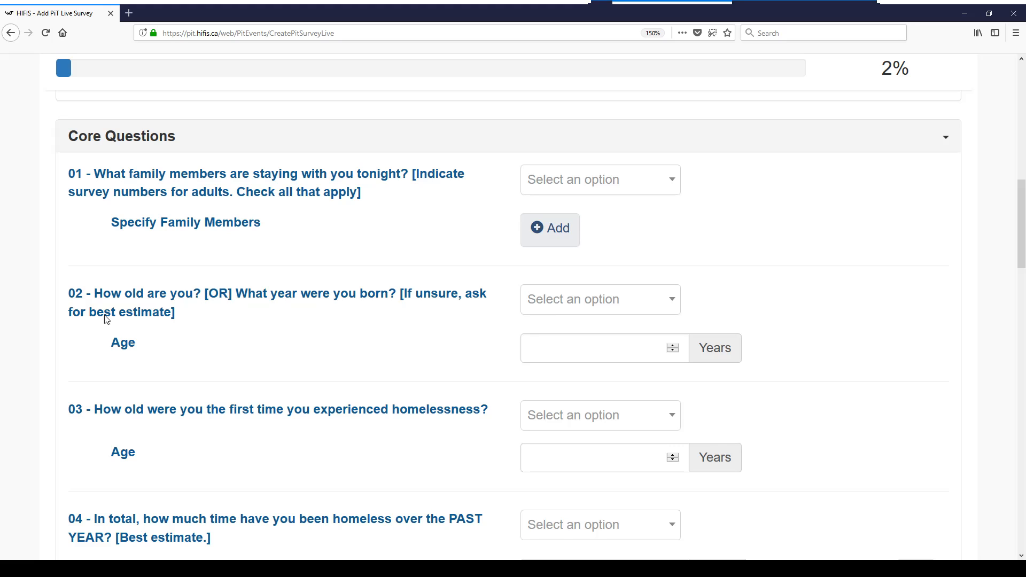
click(604, 304)
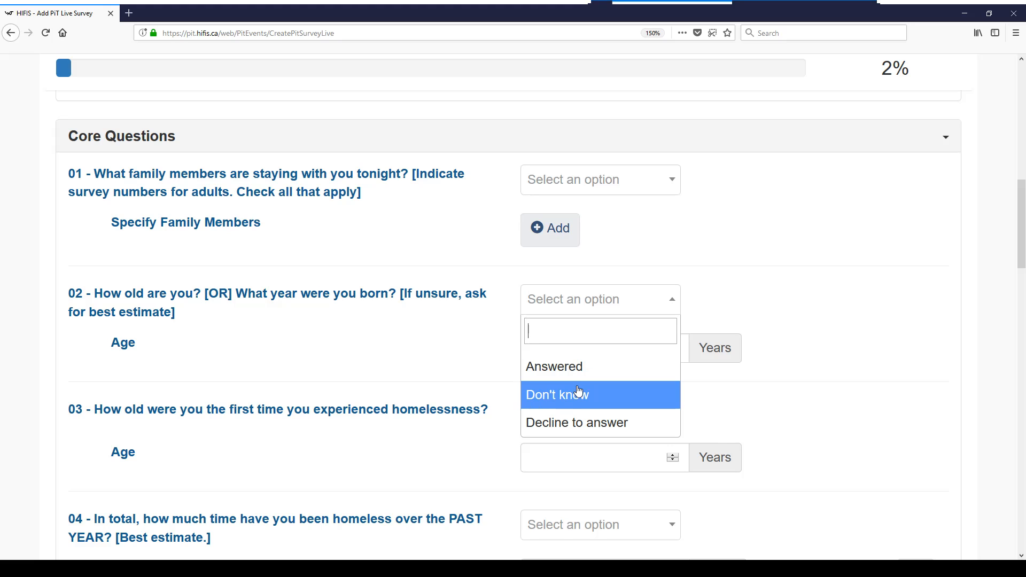
click(926, 340)
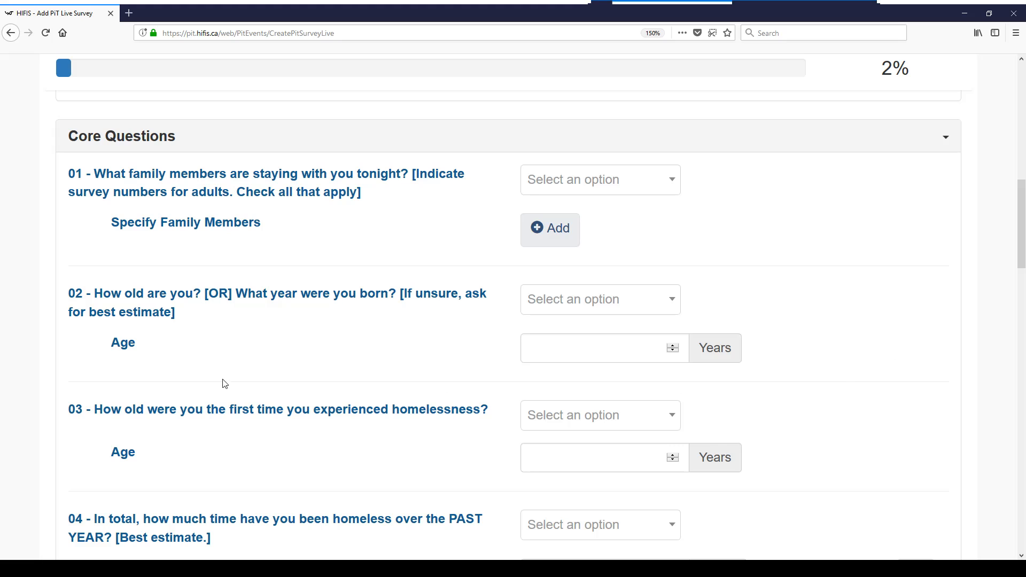
click(558, 425)
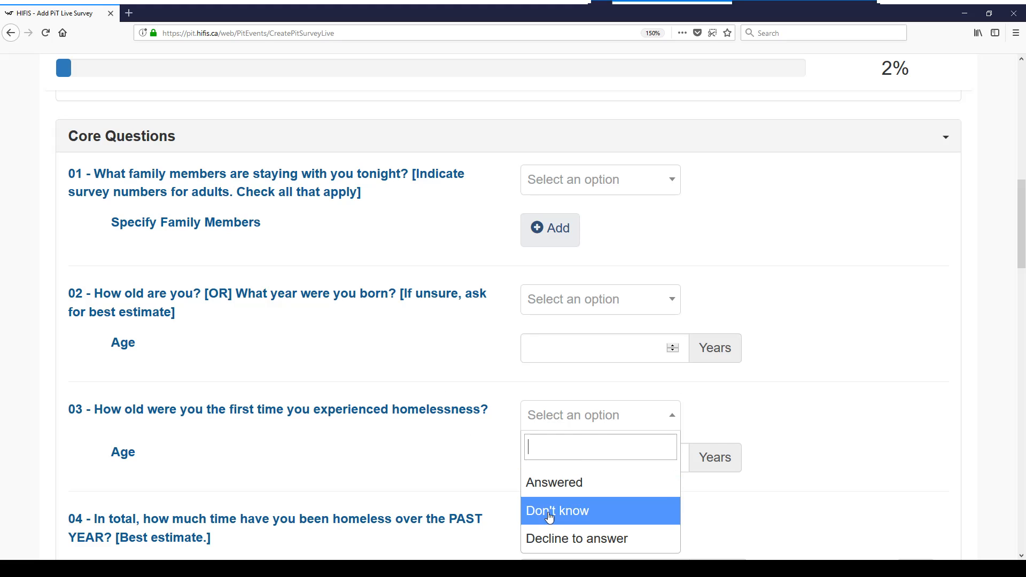
click(877, 320)
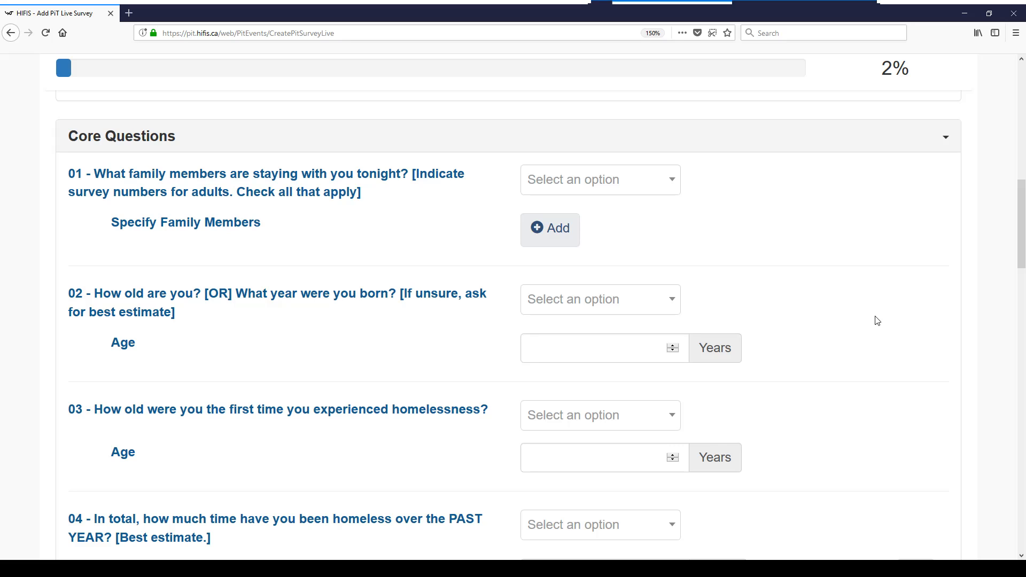
Add a family member to question 01: Dependent Child, Female, age 3
click(551, 233)
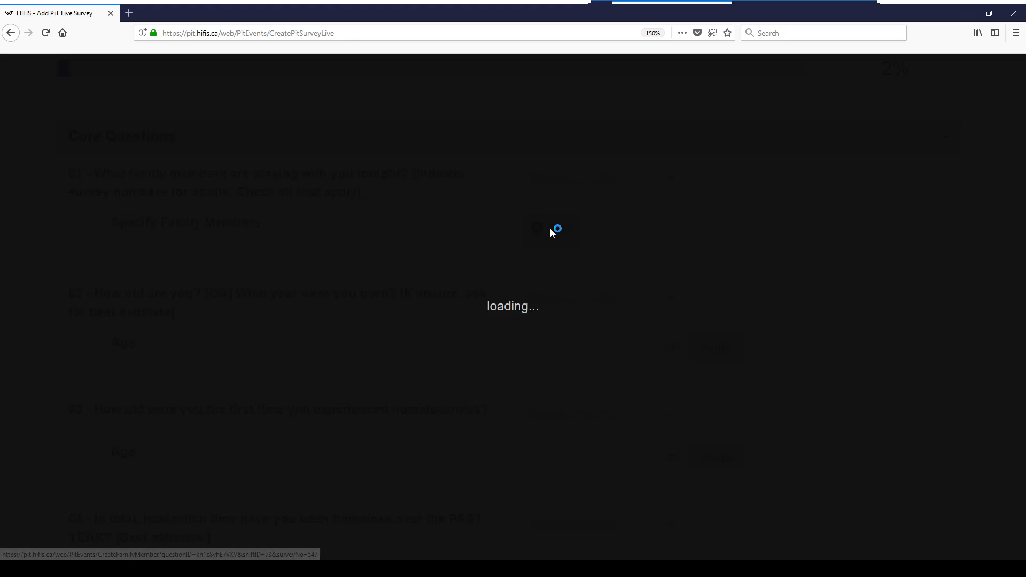
click(438, 245)
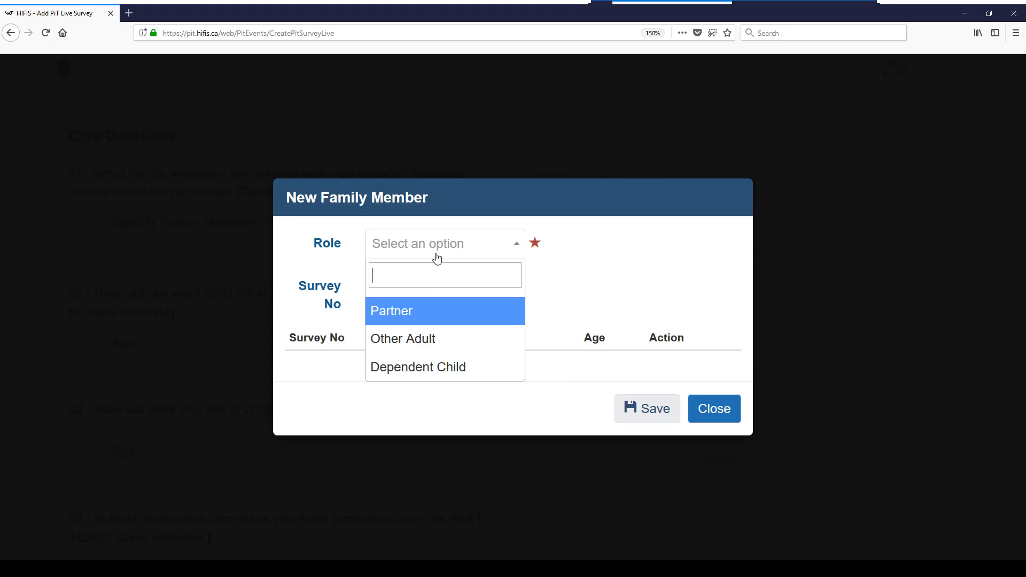
click(420, 369)
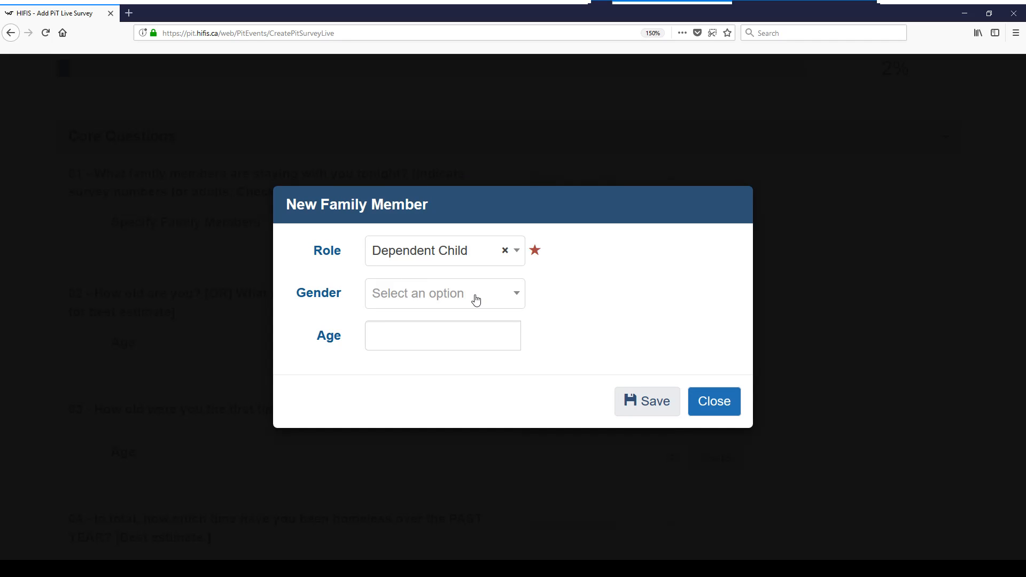
click(476, 299)
click(428, 387)
click(415, 339)
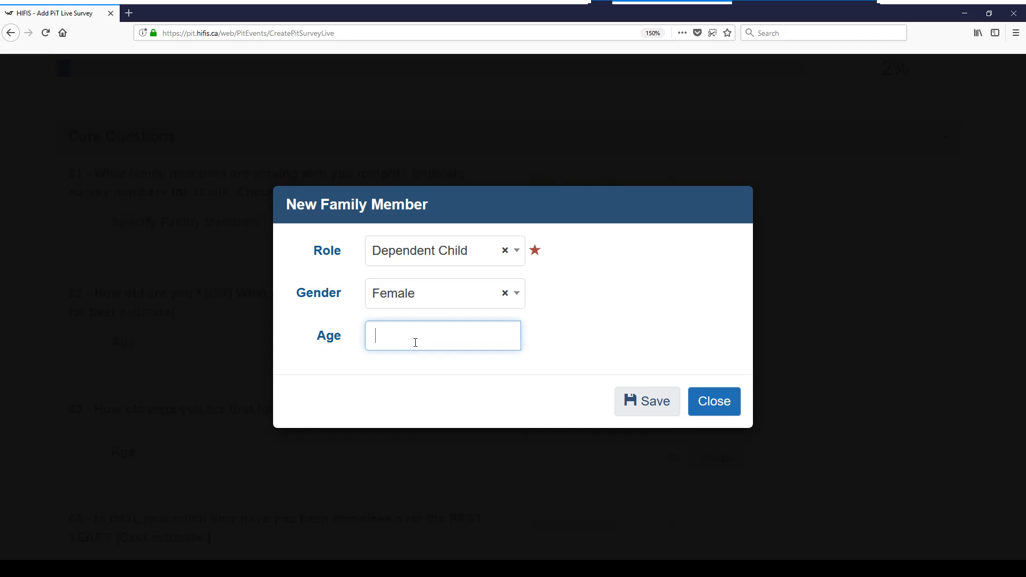
text(3)
click(655, 404)
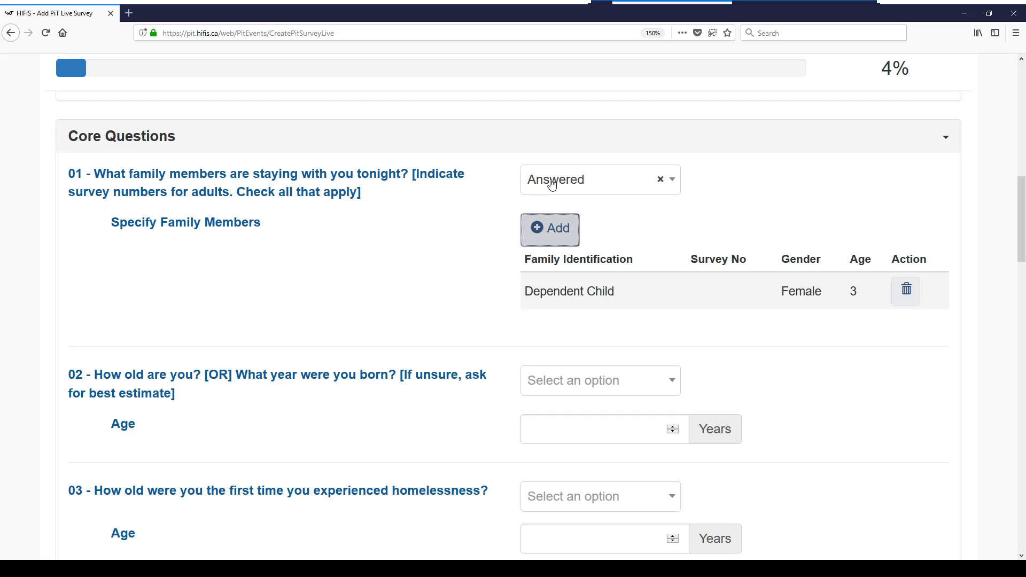
Mark question 02 Answered and record the participant's age as 18
scroll(771, 373, down, 3)
click(628, 299)
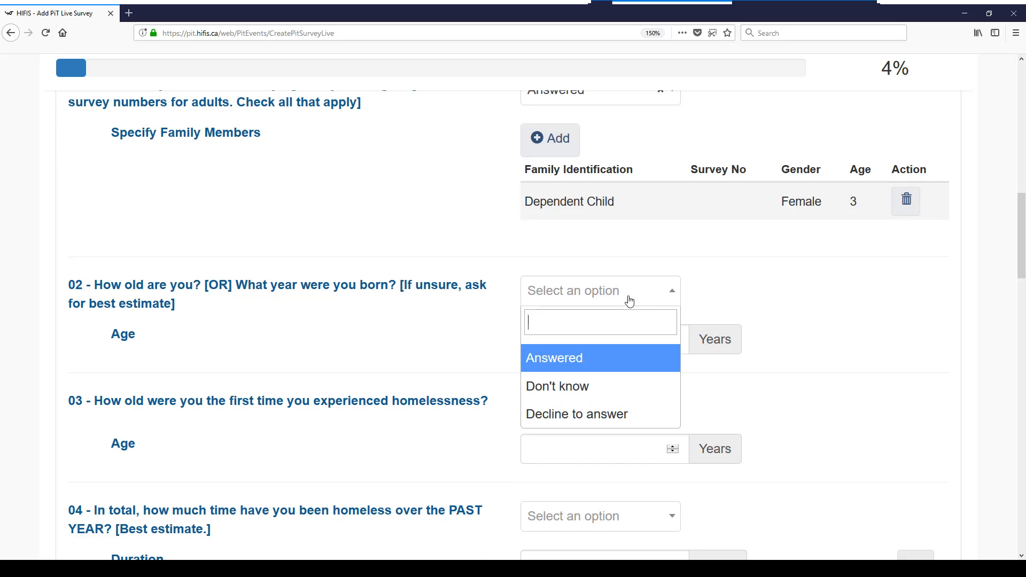
click(601, 364)
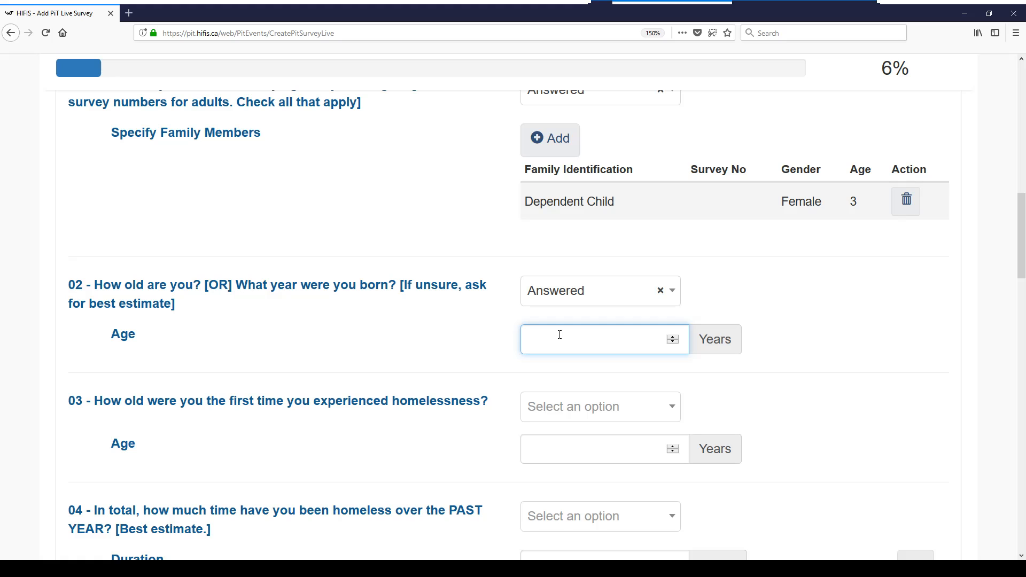
text(18)
click(787, 362)
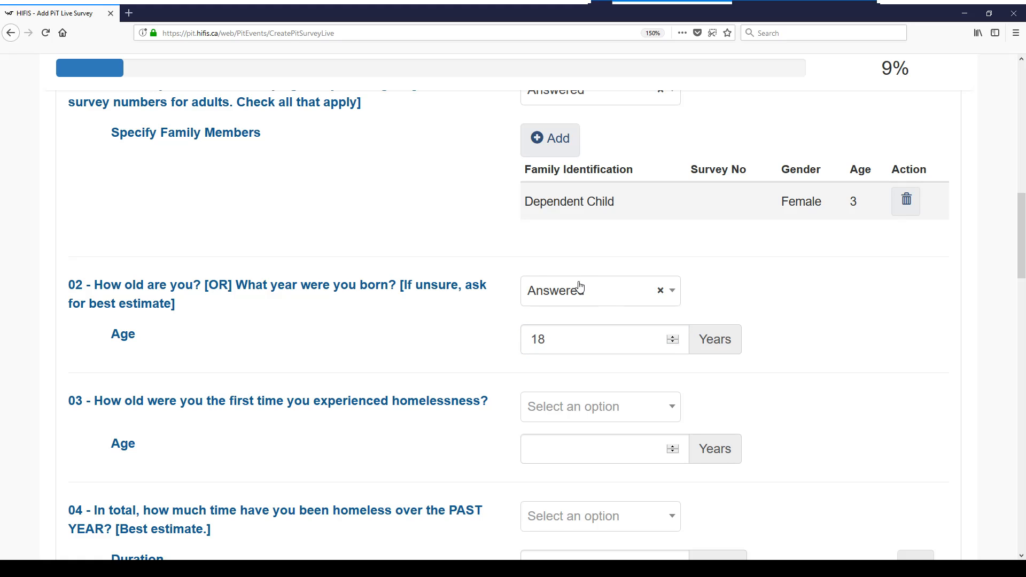
scroll(855, 315, down, 3)
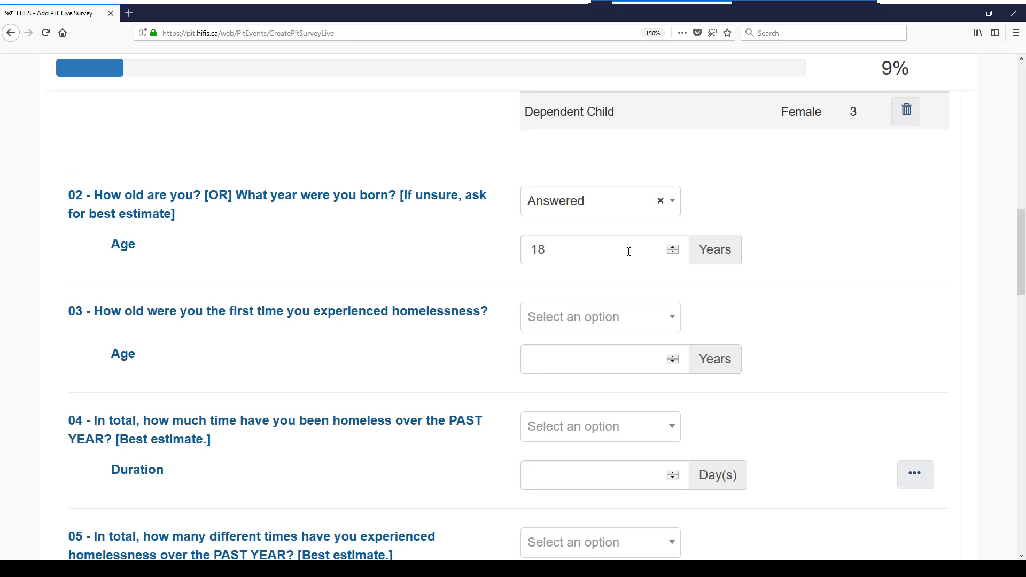
scroll(756, 293, down, 3)
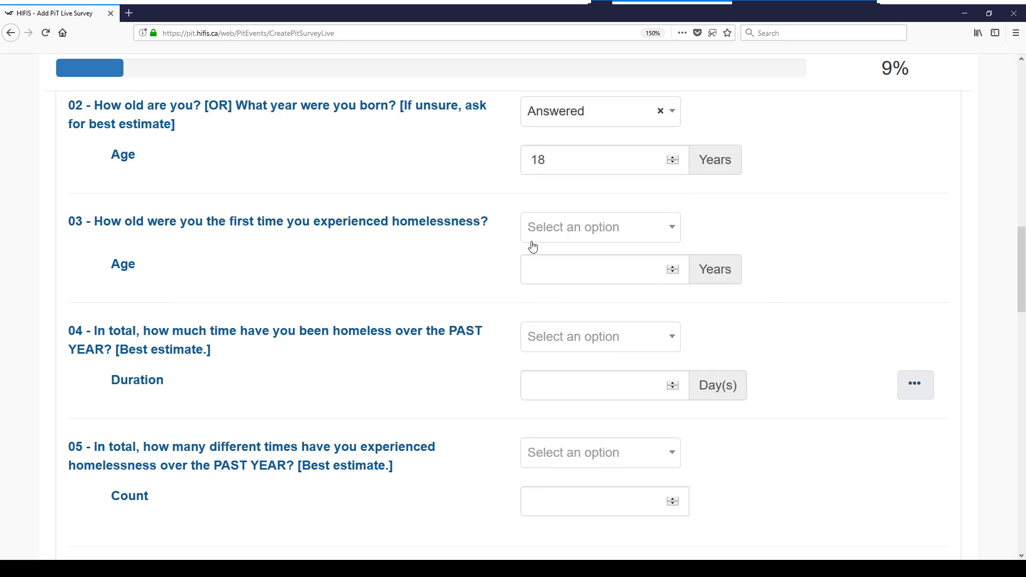
Set question 03, age at first homelessness, to Decline to answer
click(575, 232)
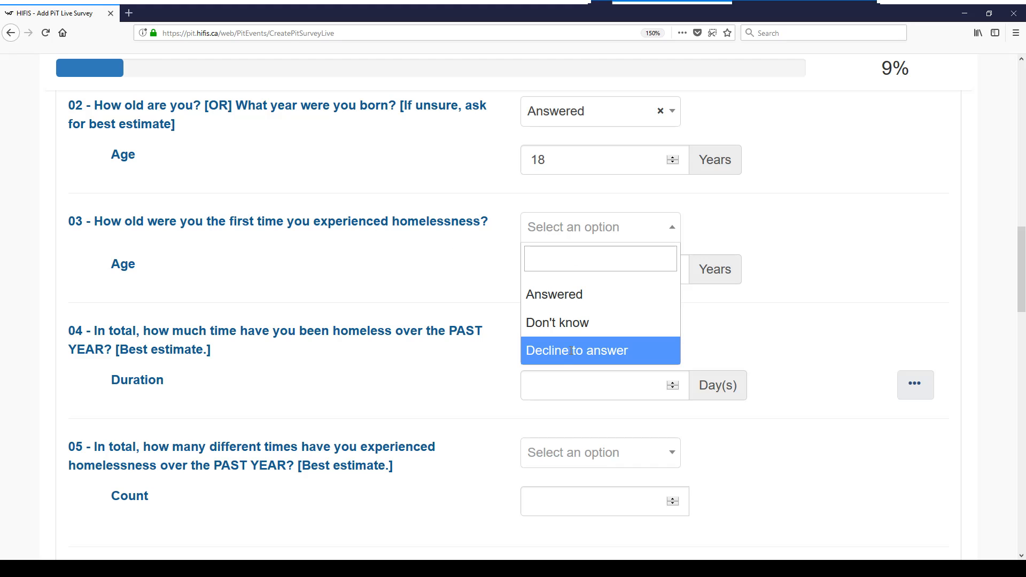
click(571, 354)
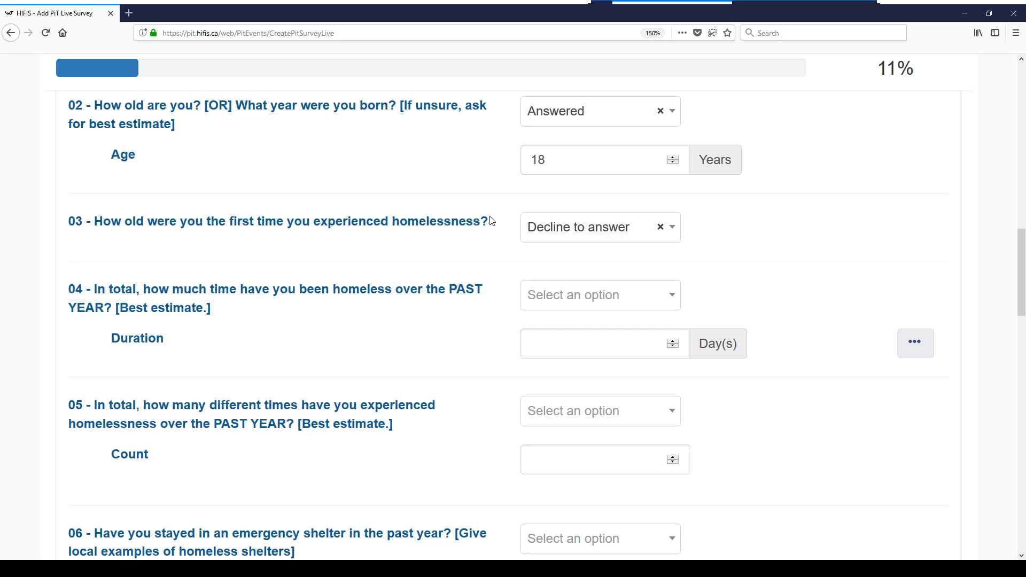
click(568, 229)
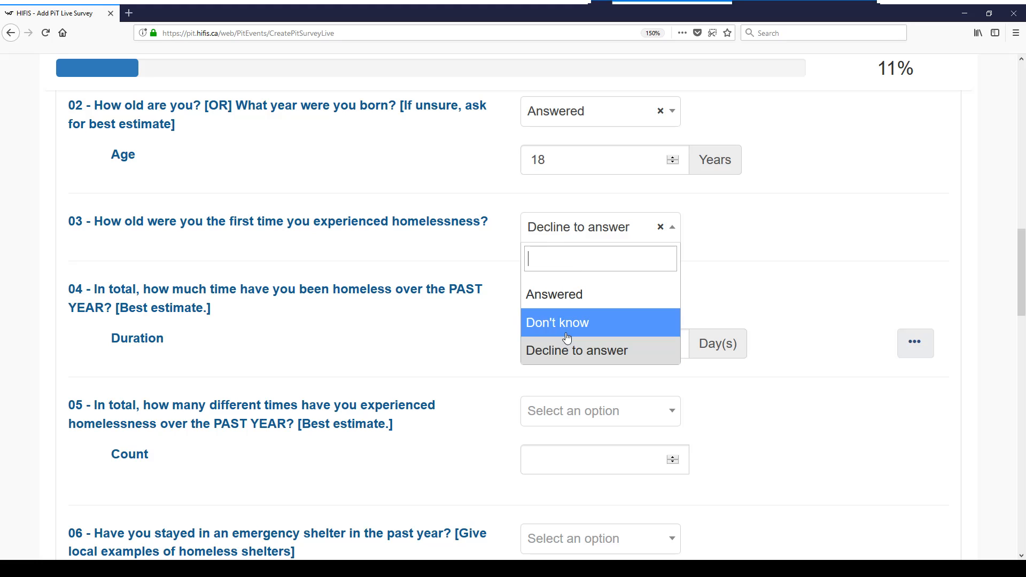
click(696, 247)
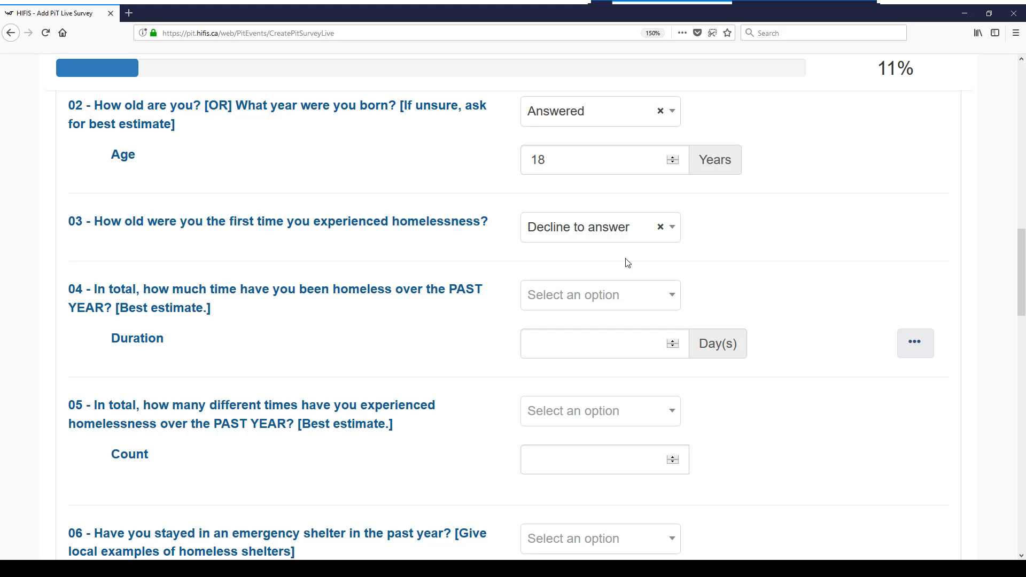
scroll(851, 327, down, 2)
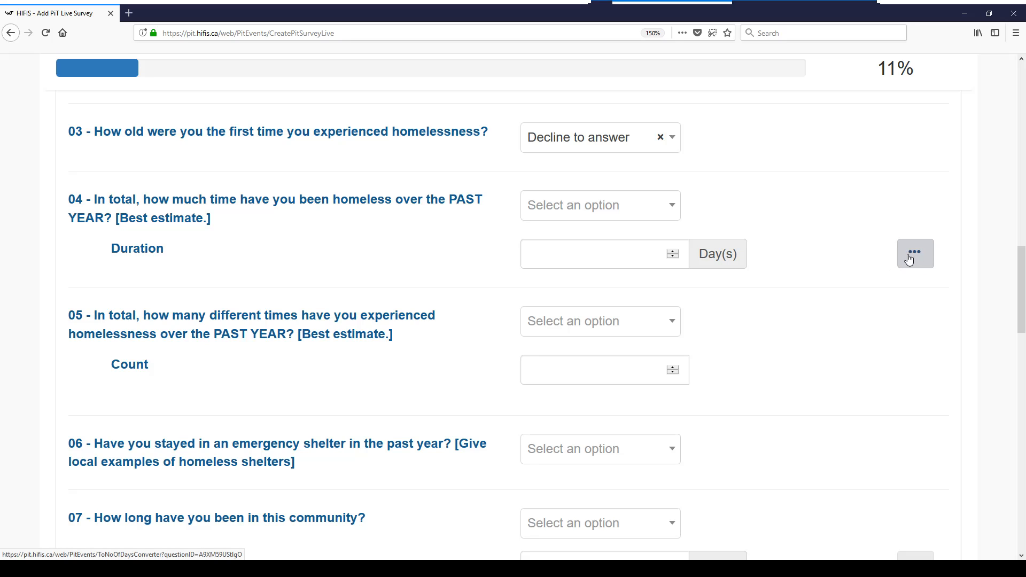
Open question 04's time unit converter, entering a 3 in Months and then clearing it
click(921, 266)
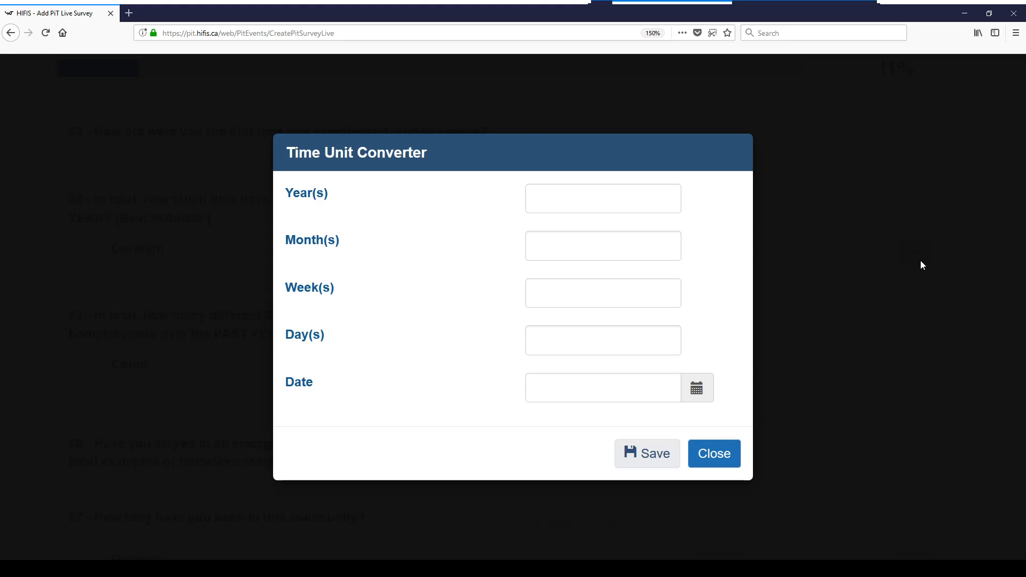
click(576, 252)
text(3)
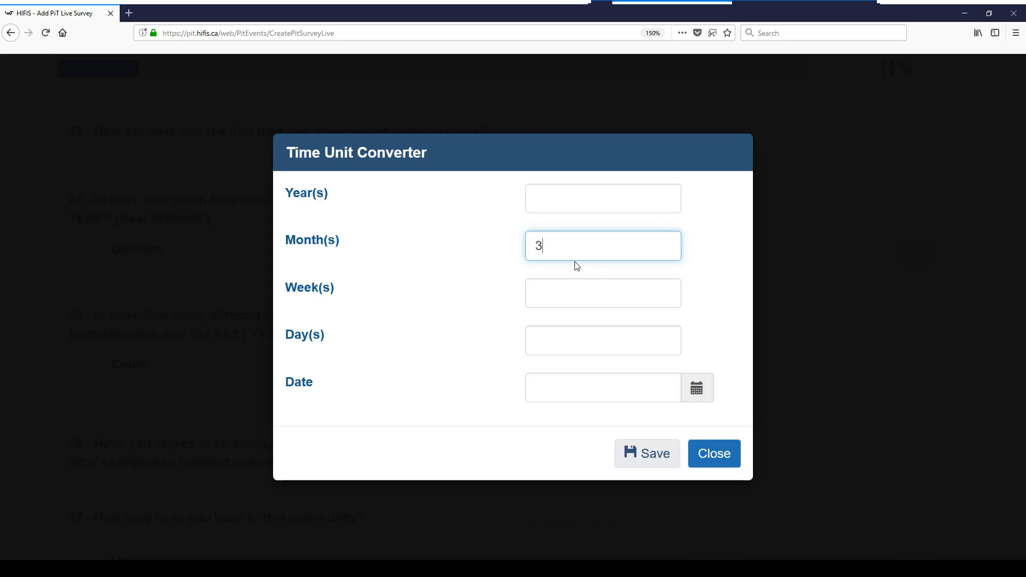
drag(551, 247, 508, 245)
key(BackSpace)
Set the converter date to 2018-01-01 and save the resulting 100-day duration
click(696, 393)
click(575, 387)
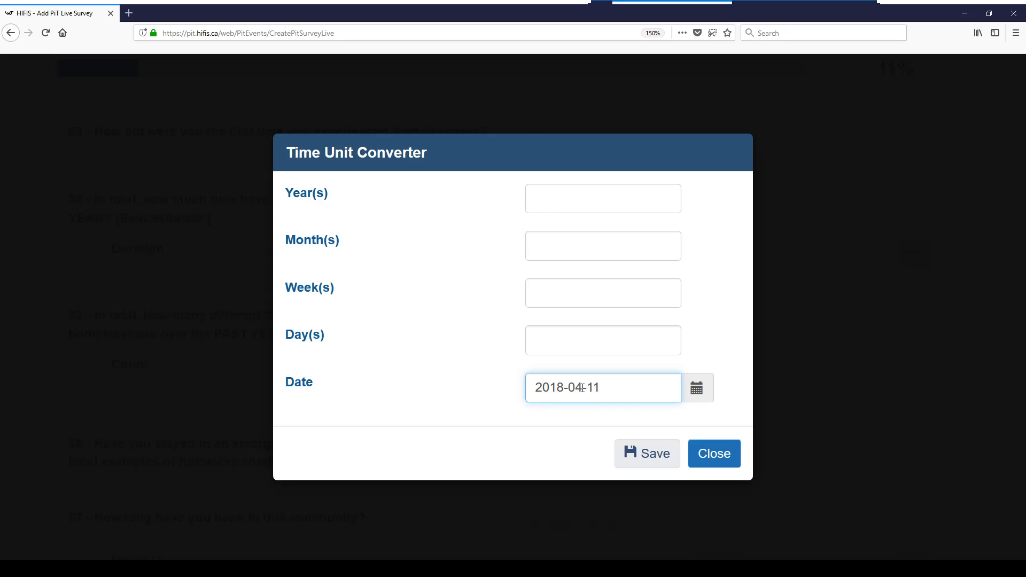
click(582, 387)
key(BackSpace)
text(1)
click(596, 388)
key(BackSpace)
key(BackSpace)
text(01)
click(651, 462)
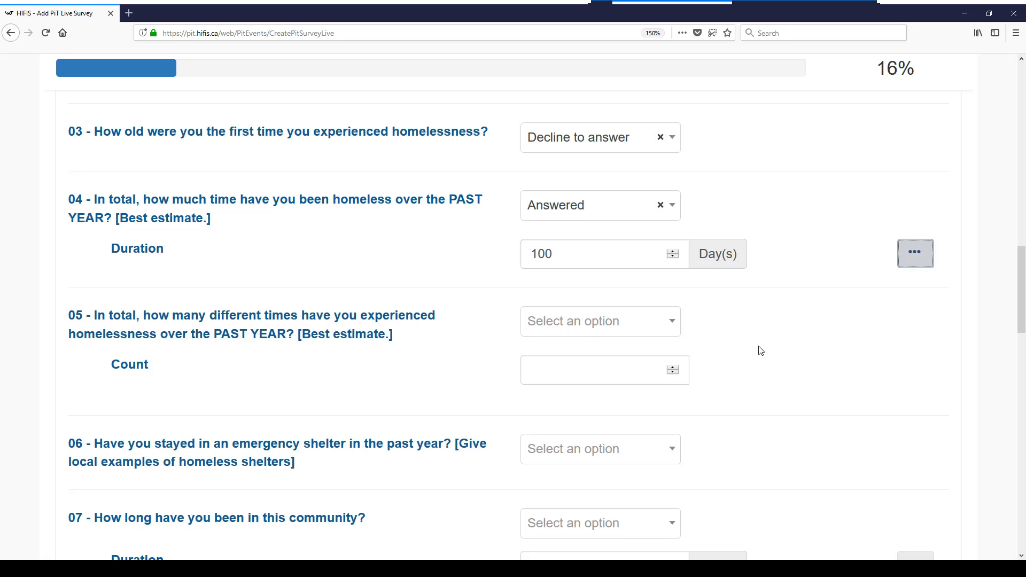
Mark question 05 as Answered with a Count of 10
scroll(759, 353, down, 2)
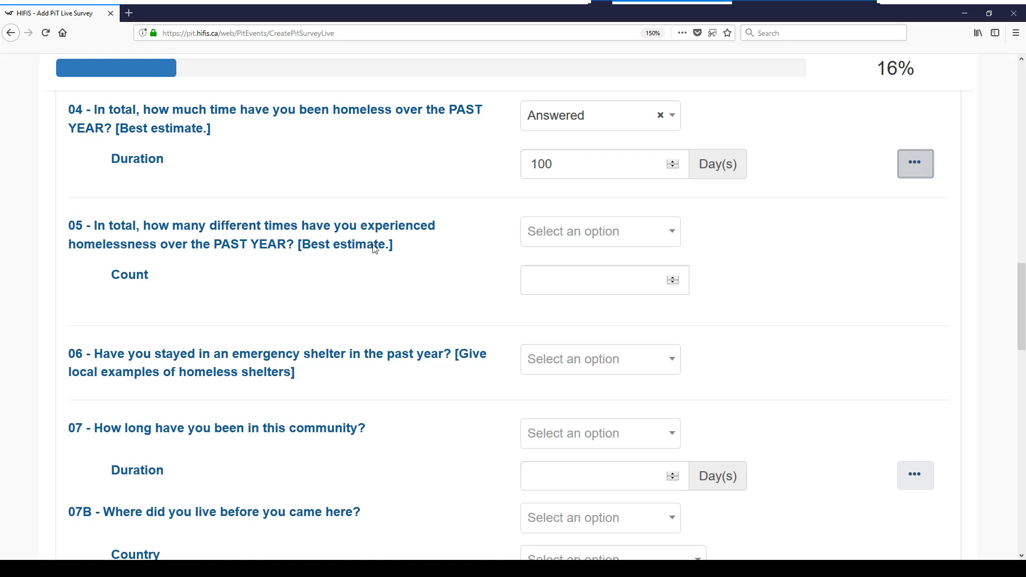
scroll(783, 334, down, 2)
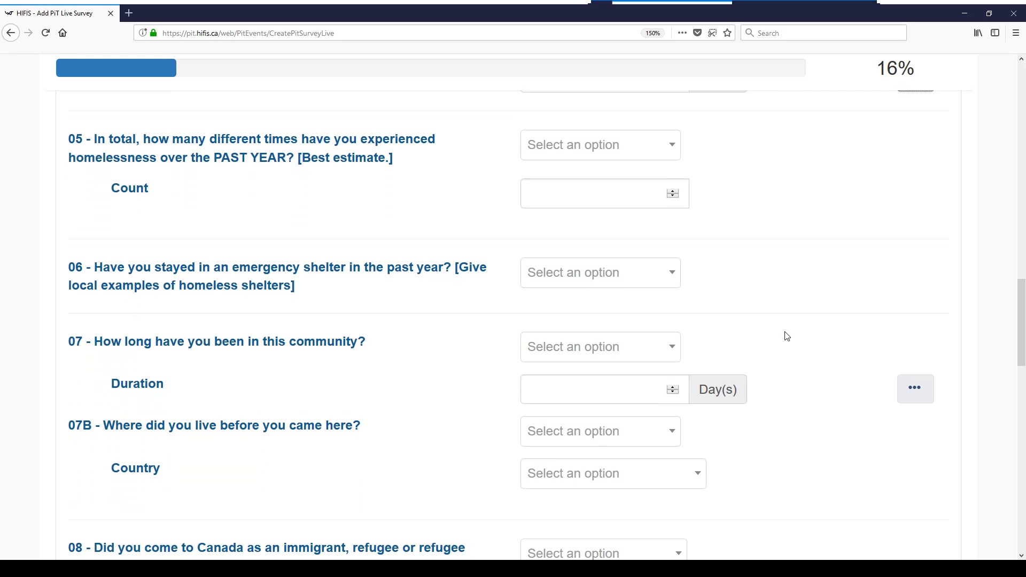
click(589, 142)
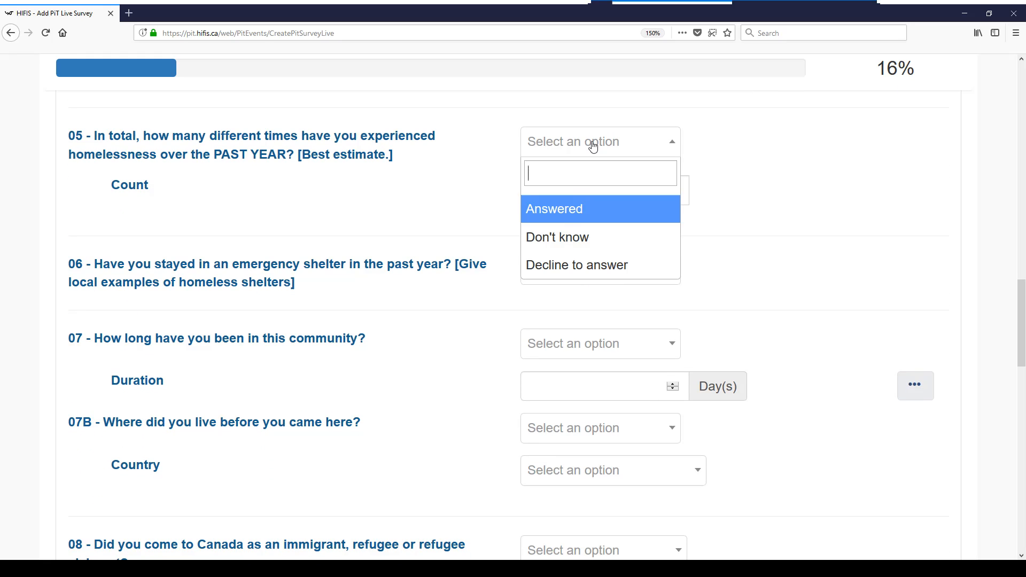
click(564, 208)
click(531, 191)
text(1)
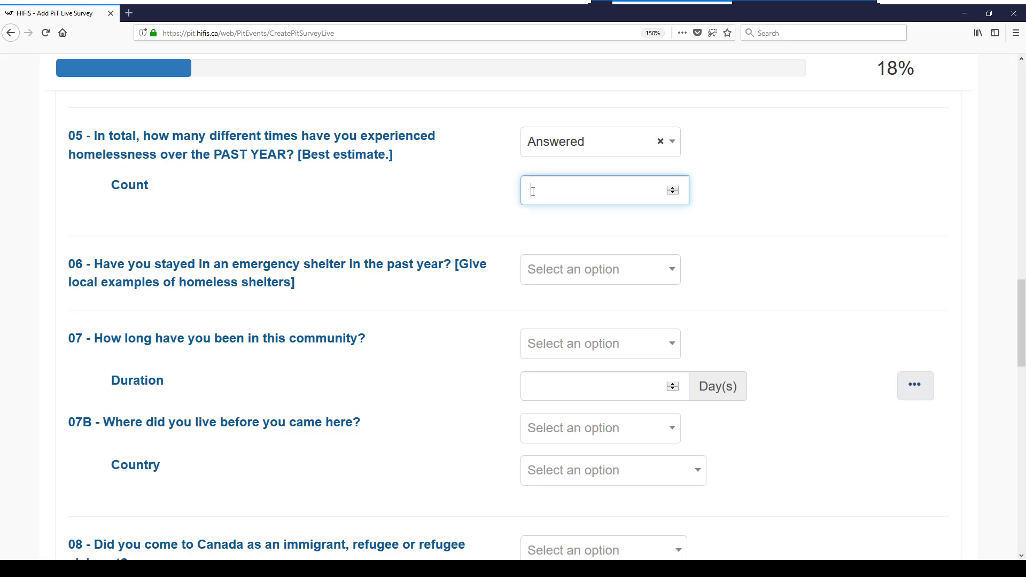
text(0)
click(788, 238)
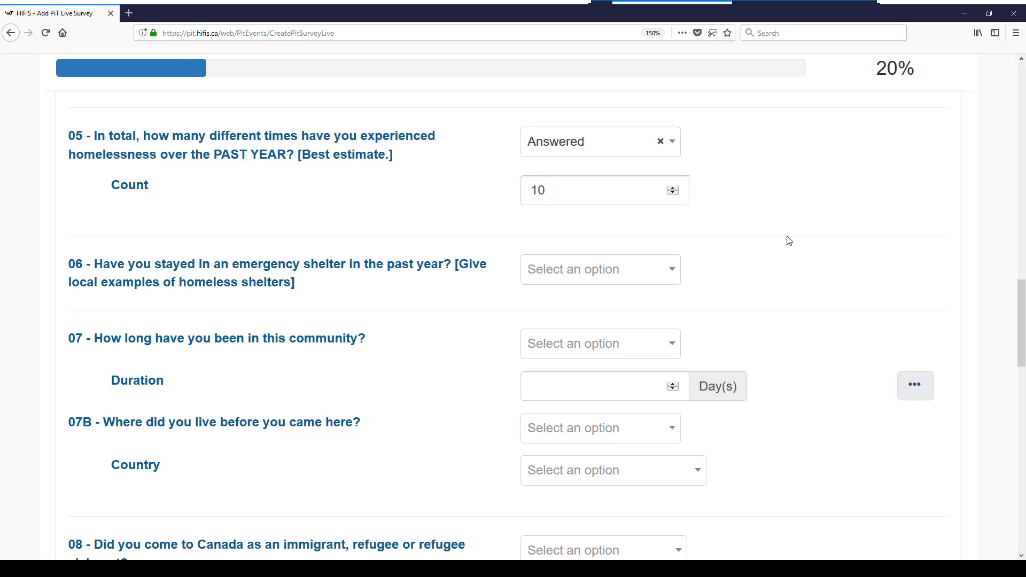
scroll(789, 240, down, 2)
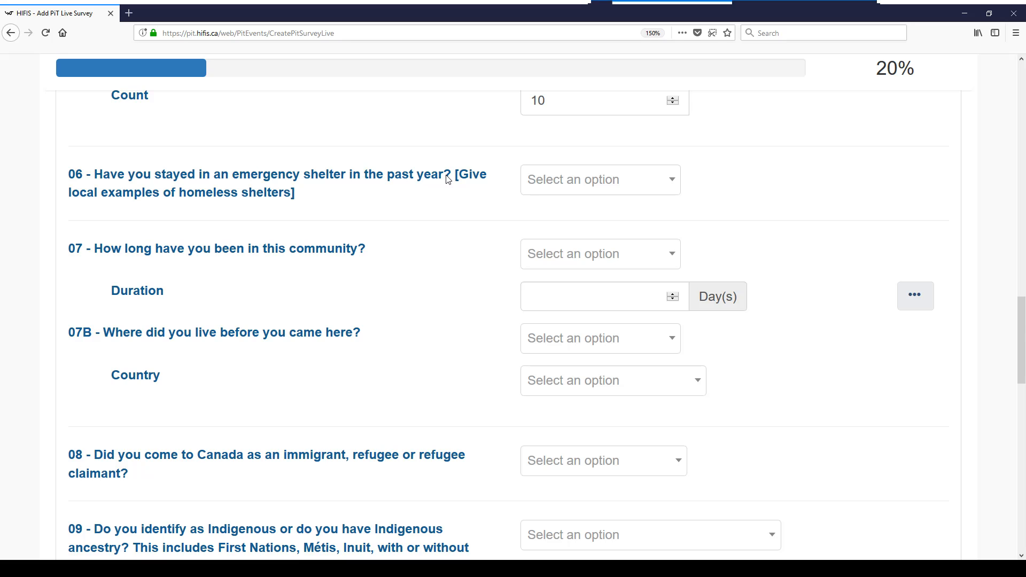
Answer question 06 No first, then change it to Yes
click(550, 182)
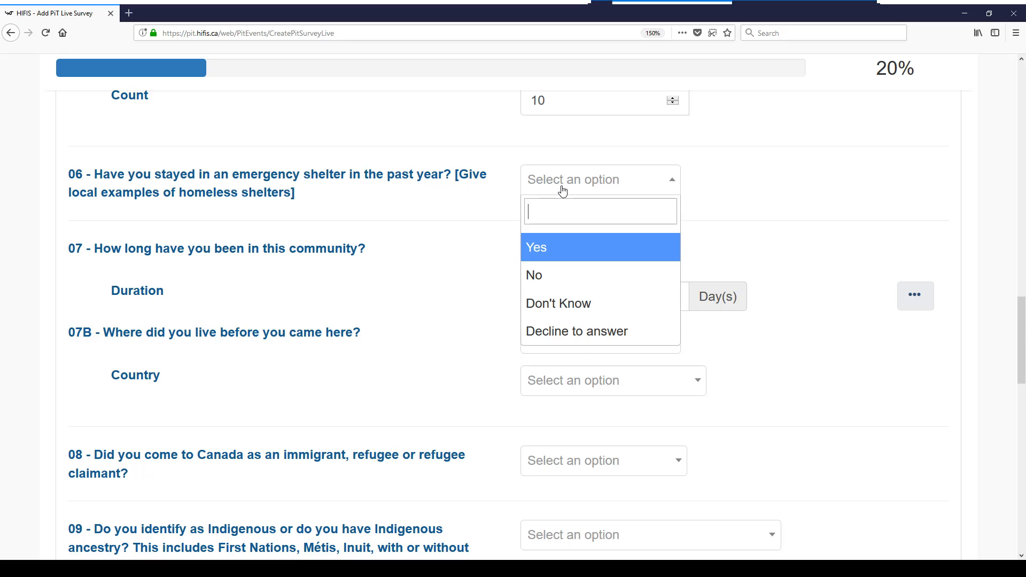
click(557, 279)
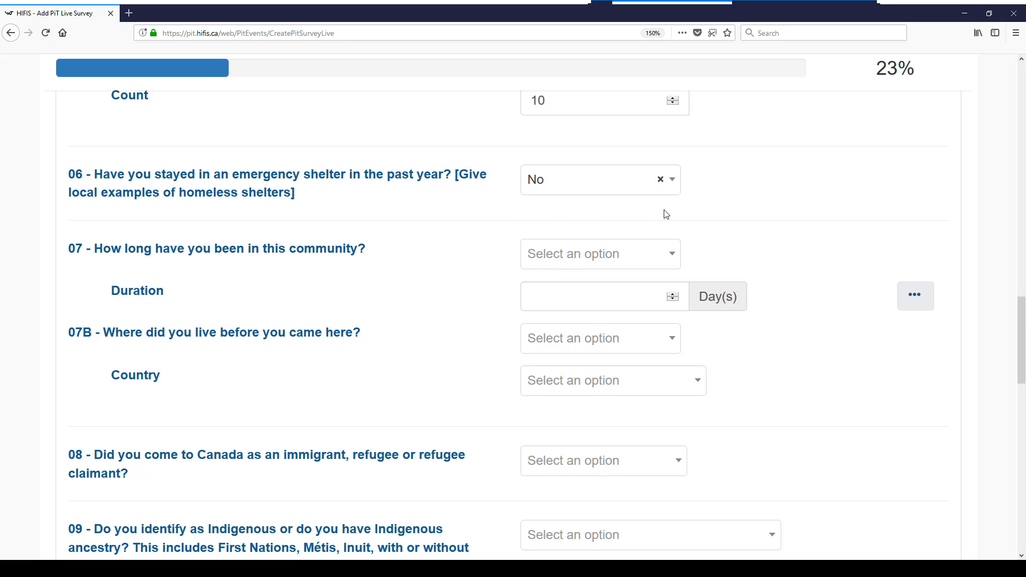
click(622, 188)
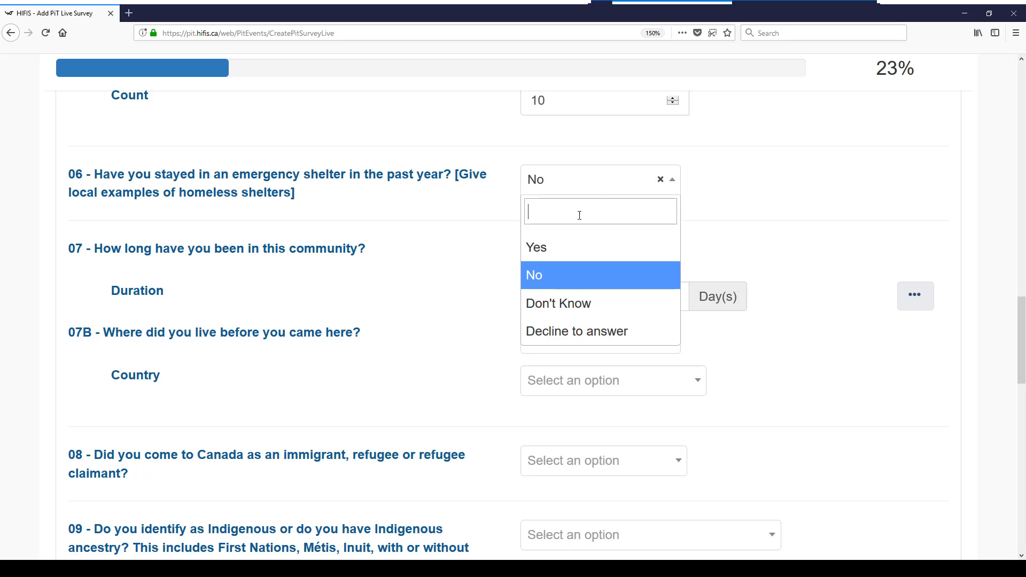
click(544, 253)
Answer question 07 with Always been Here
scroll(812, 226, down, 3)
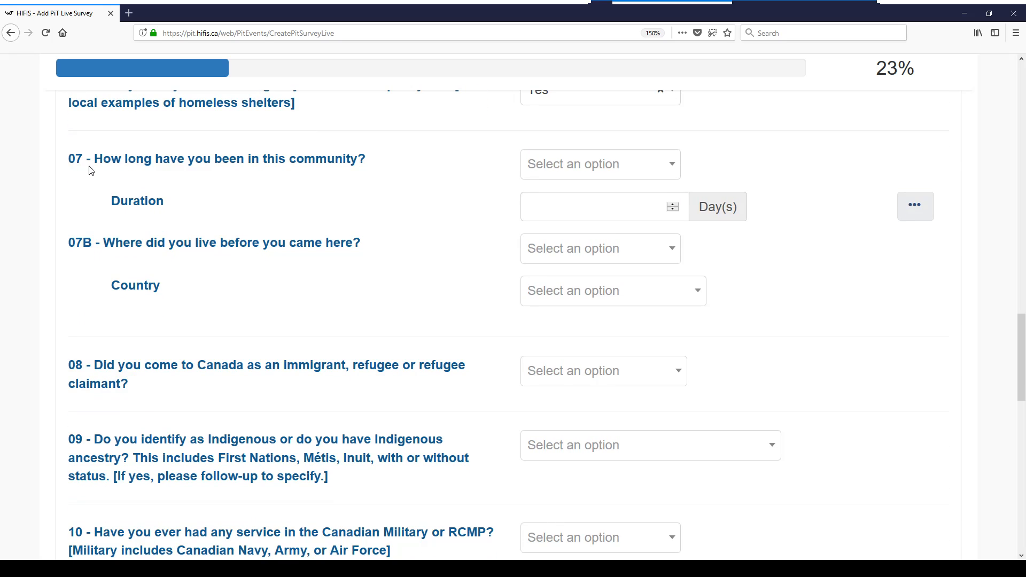
click(567, 172)
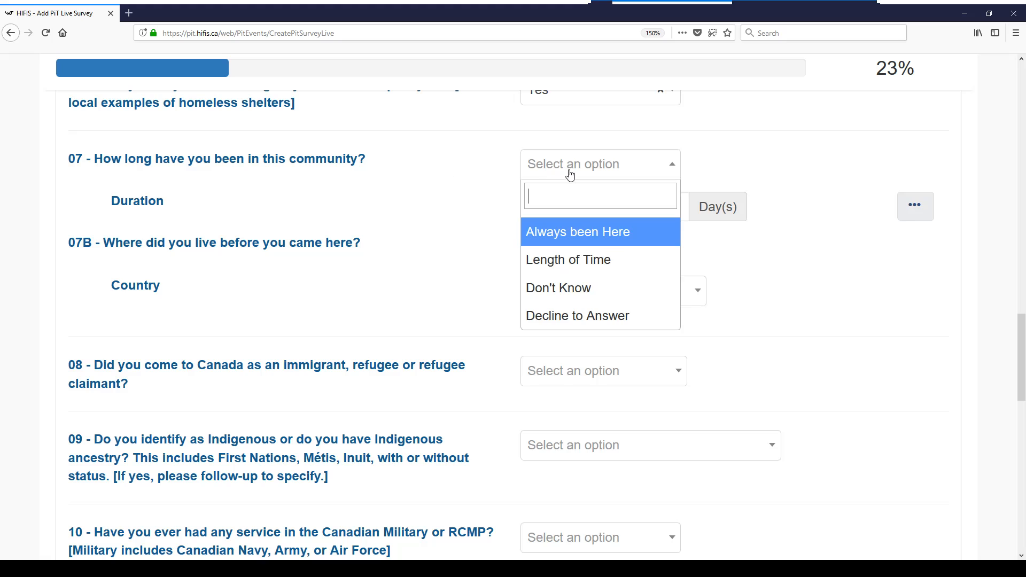
click(573, 235)
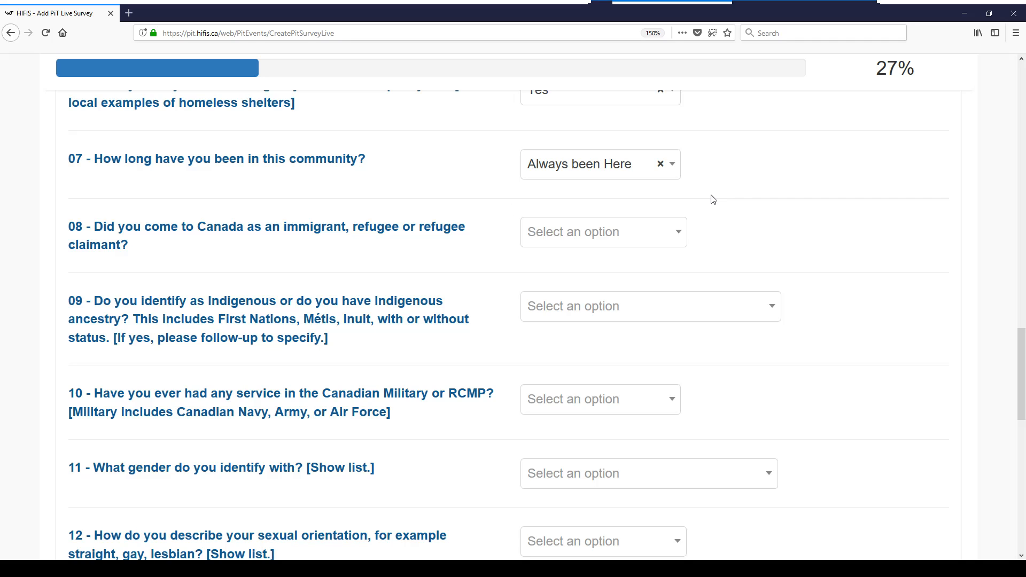
Change question 07 to Length of Time with a Duration of 90 days
click(634, 172)
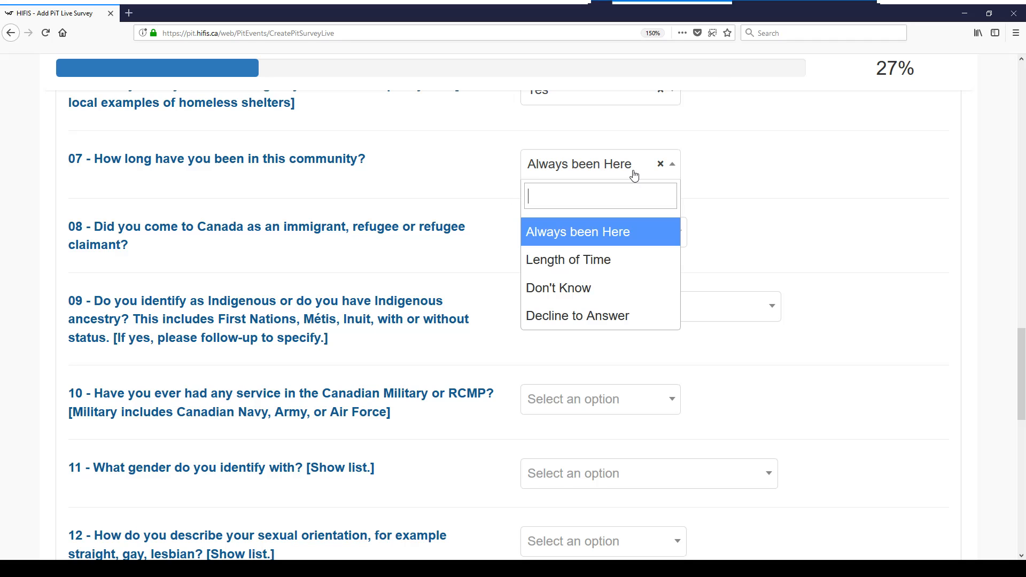
click(597, 264)
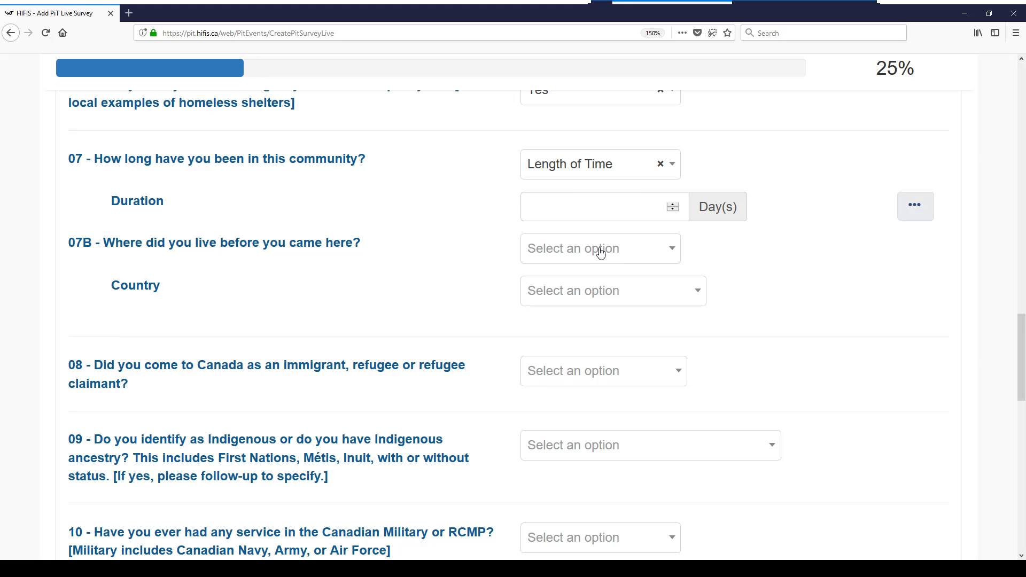
click(575, 204)
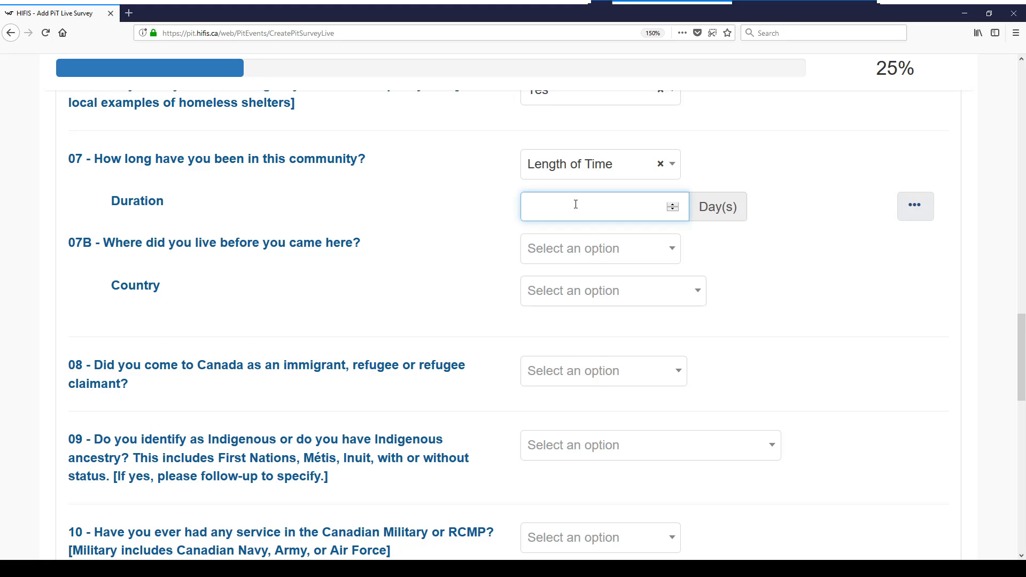
text(90)
click(741, 262)
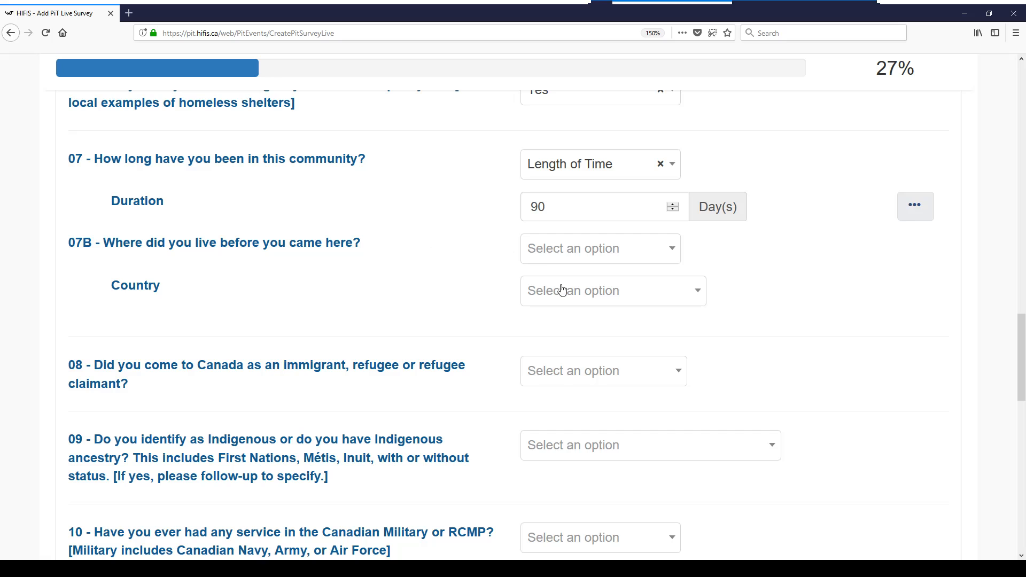
scroll(841, 297, down, 1)
Set question 07B's previous home to Country Canada, Province Ontario, Community Acton
click(580, 209)
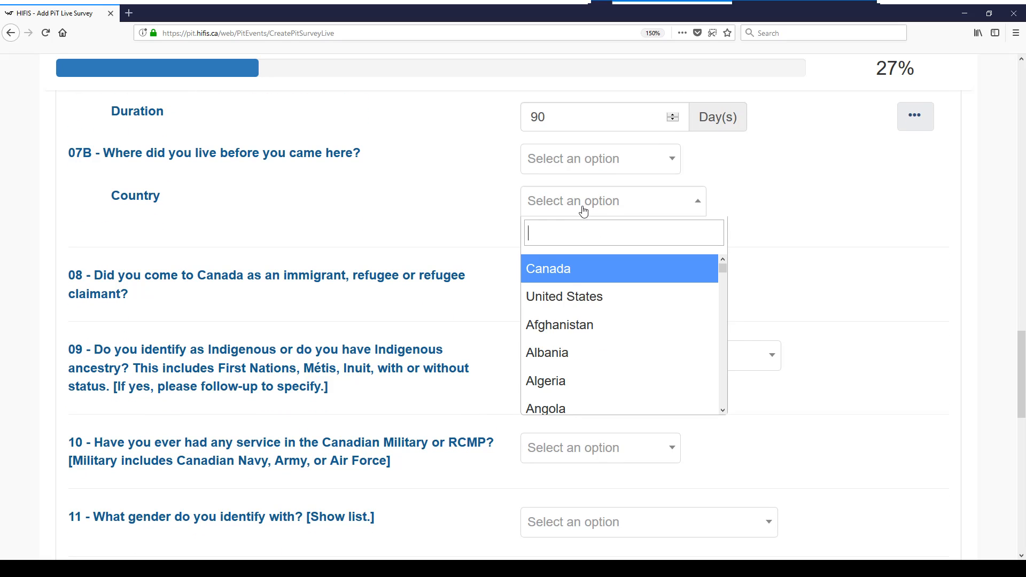
click(571, 277)
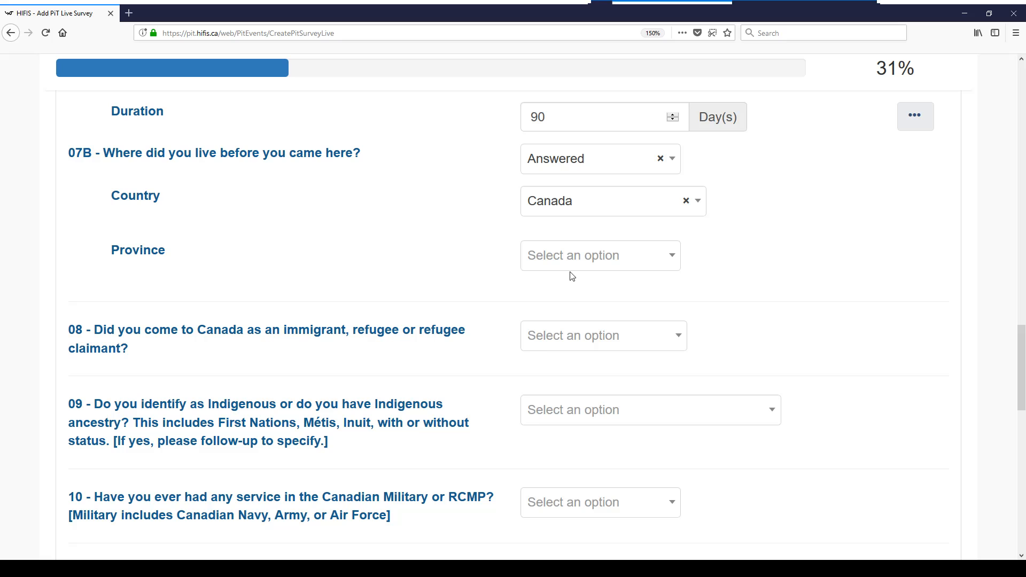
click(571, 263)
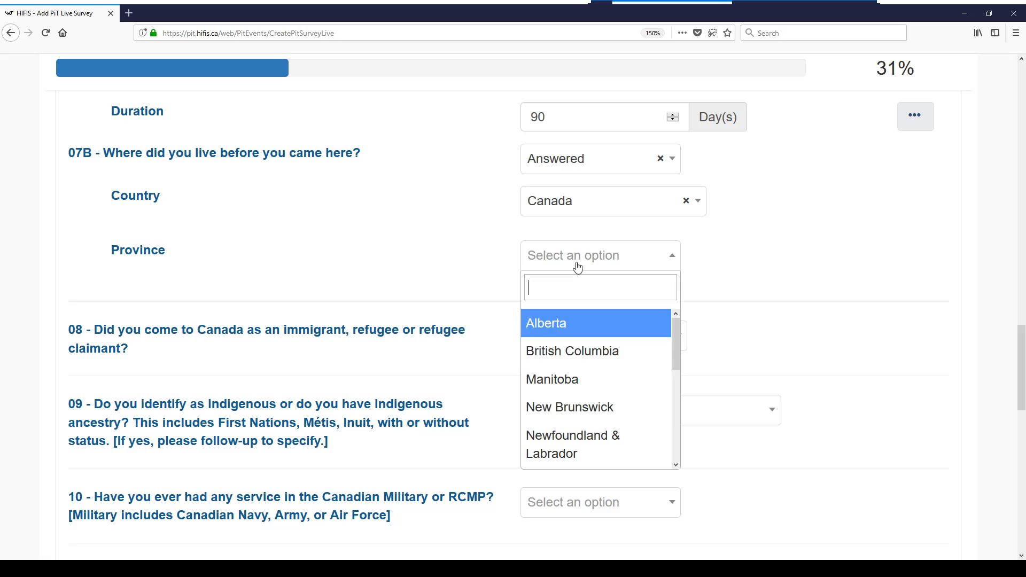
scroll(567, 369, down, 2)
scroll(556, 425, down, 2)
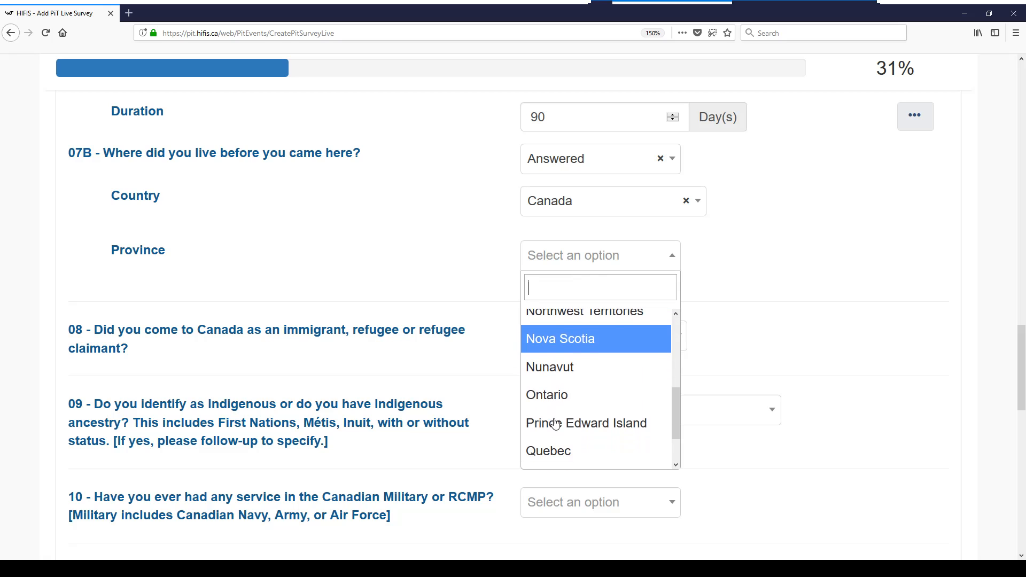
click(559, 390)
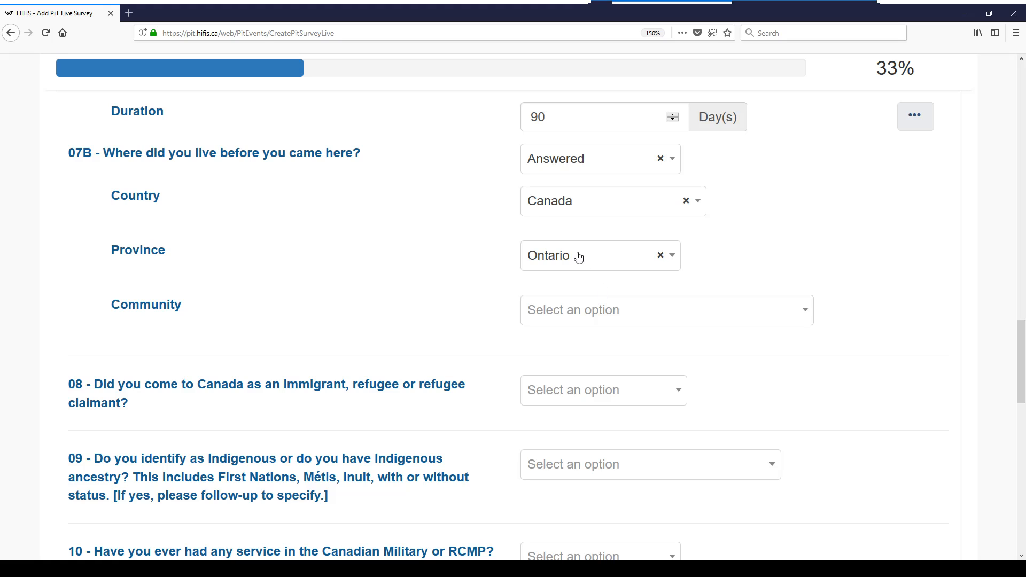
click(568, 316)
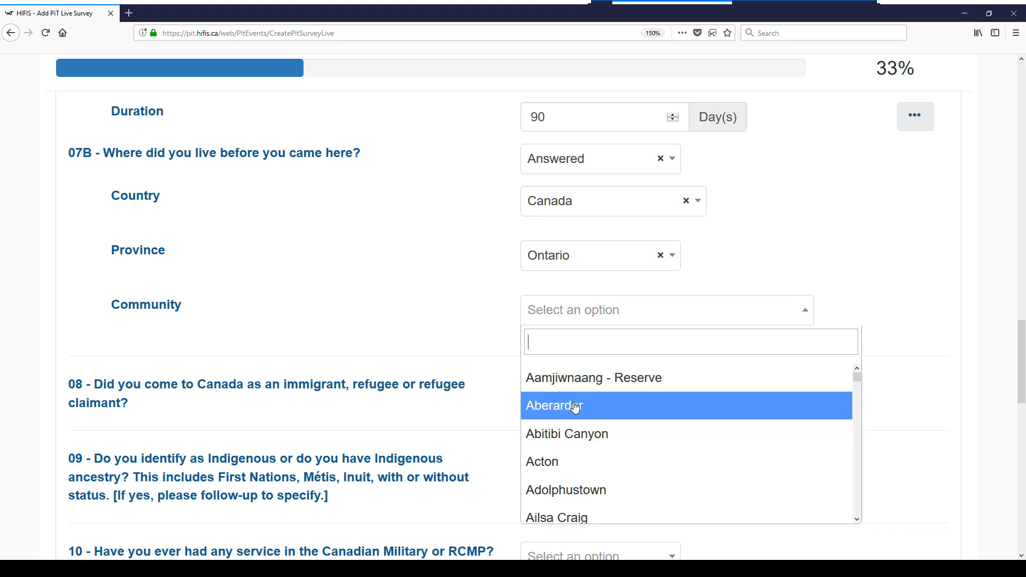
click(566, 462)
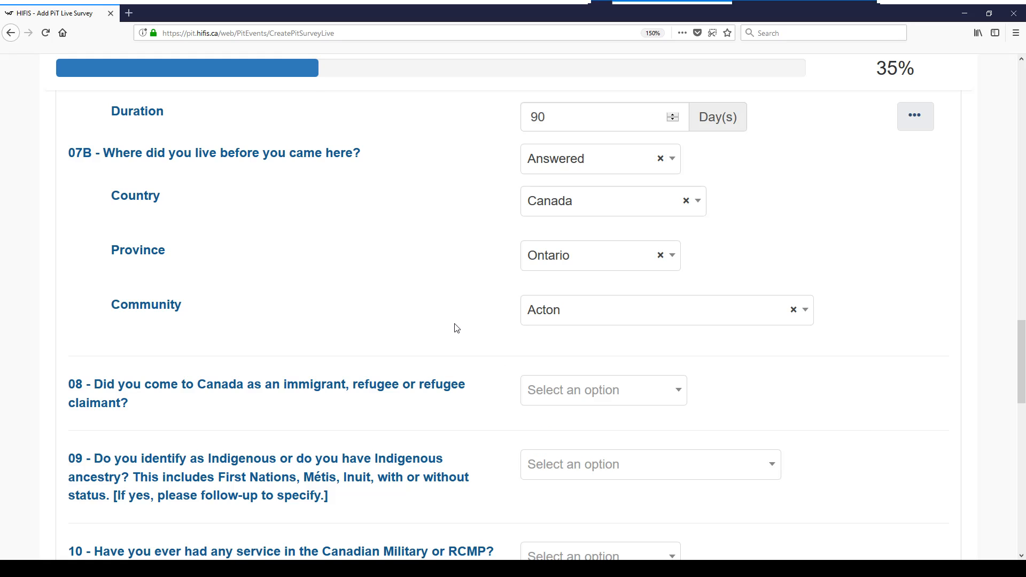
scroll(425, 315, down, 5)
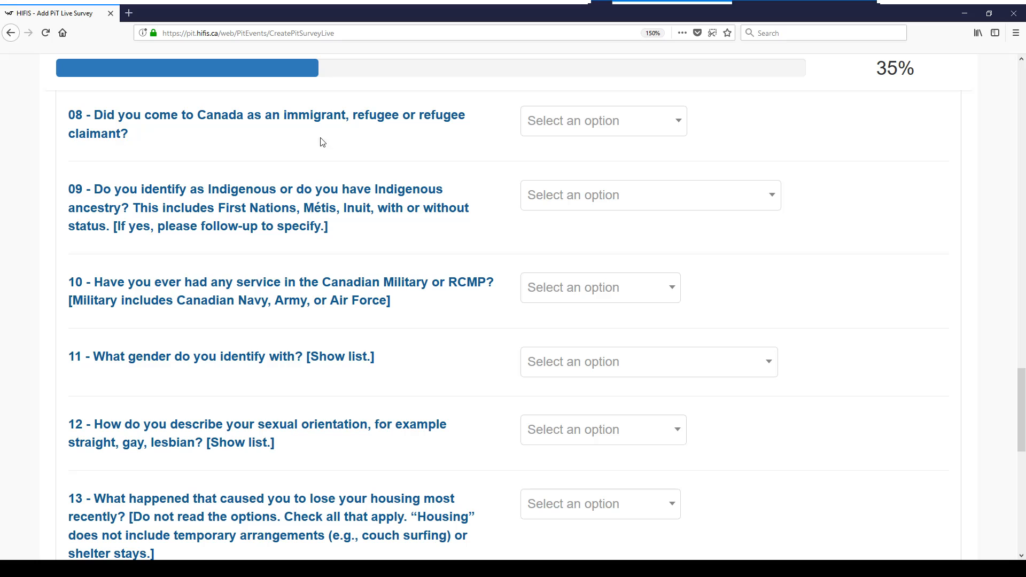
Answer question 08 on immigrant or refugee status with Don't Know
click(551, 128)
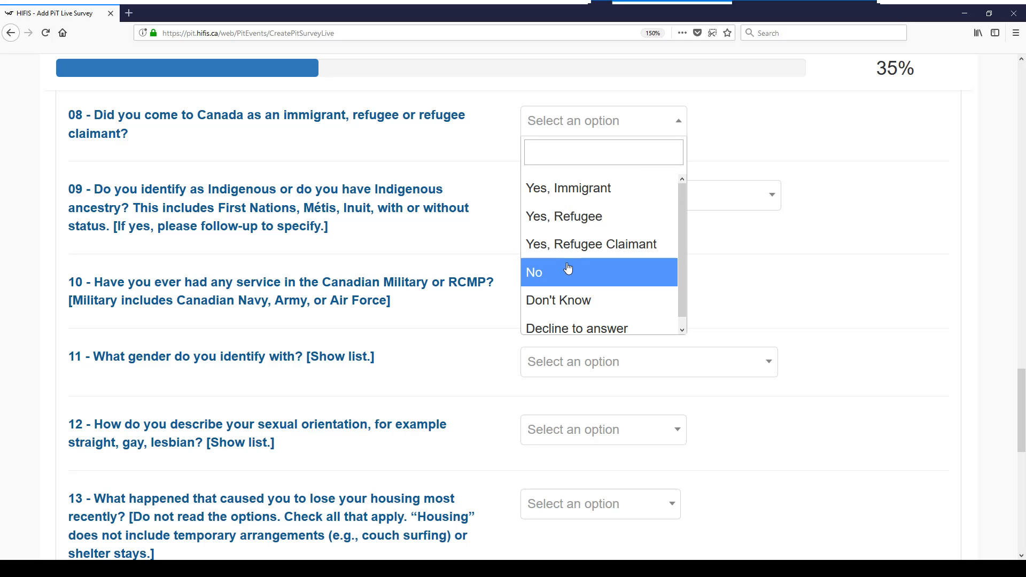
scroll(556, 322, down, 1)
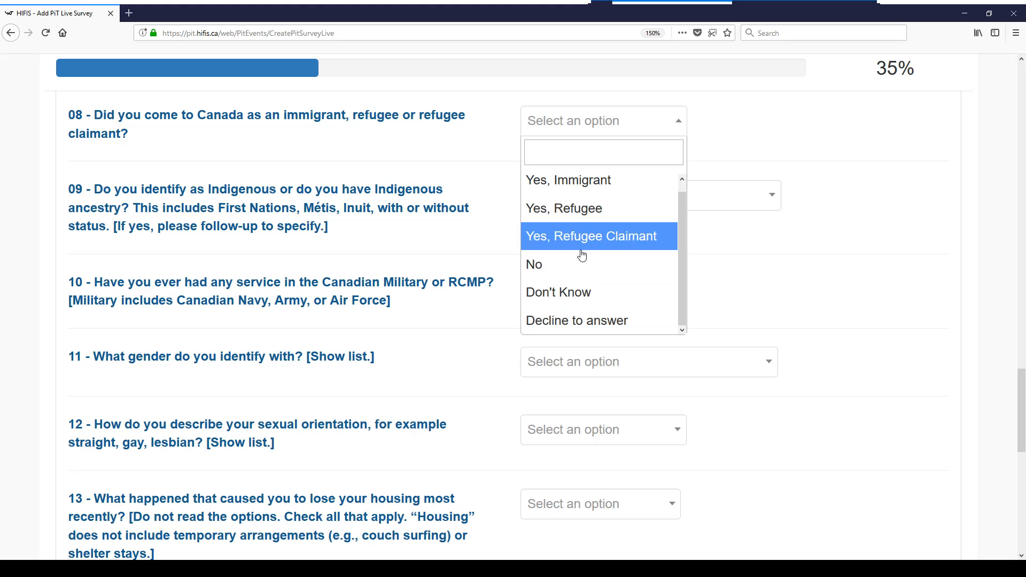
scroll(588, 197, up, 1)
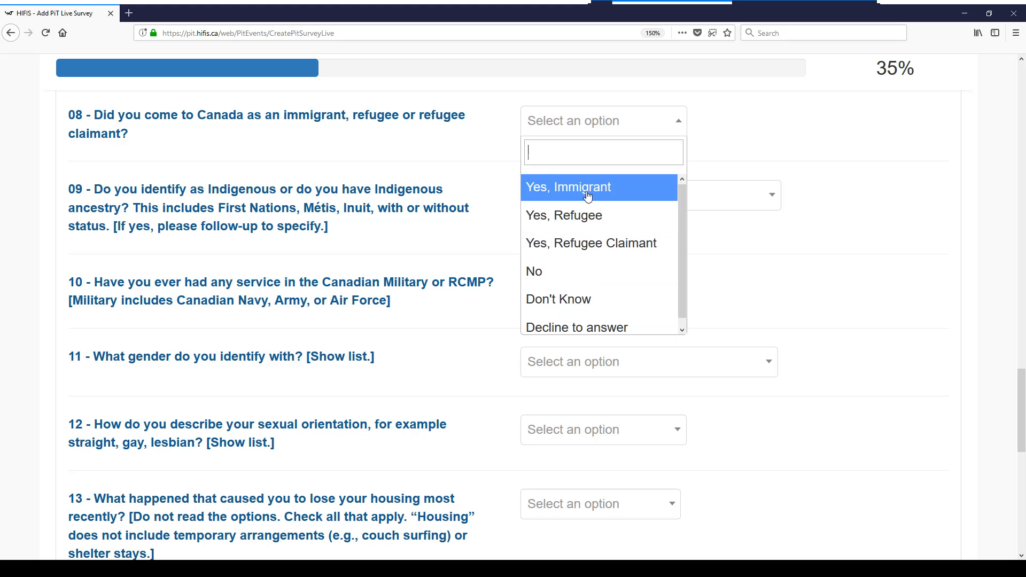
click(545, 299)
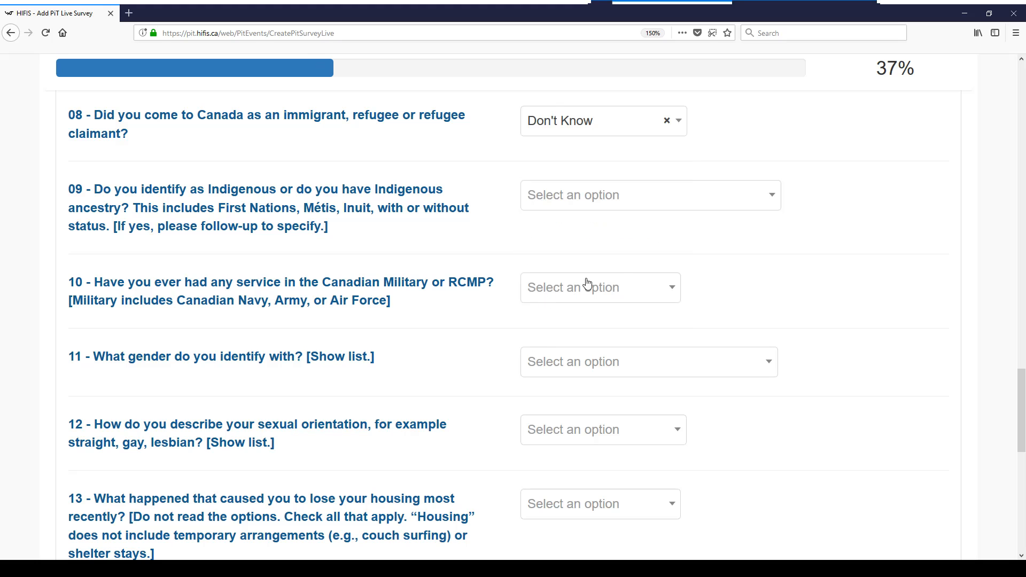
scroll(870, 251, down, 3)
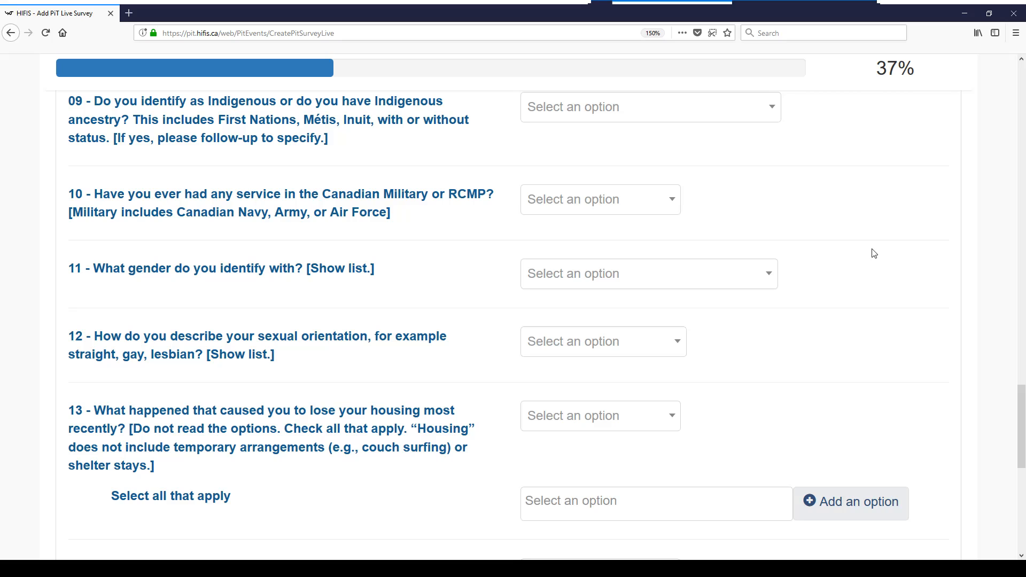
Answer question 09 with First Nations and question 10 with Yes, RCMP
click(632, 110)
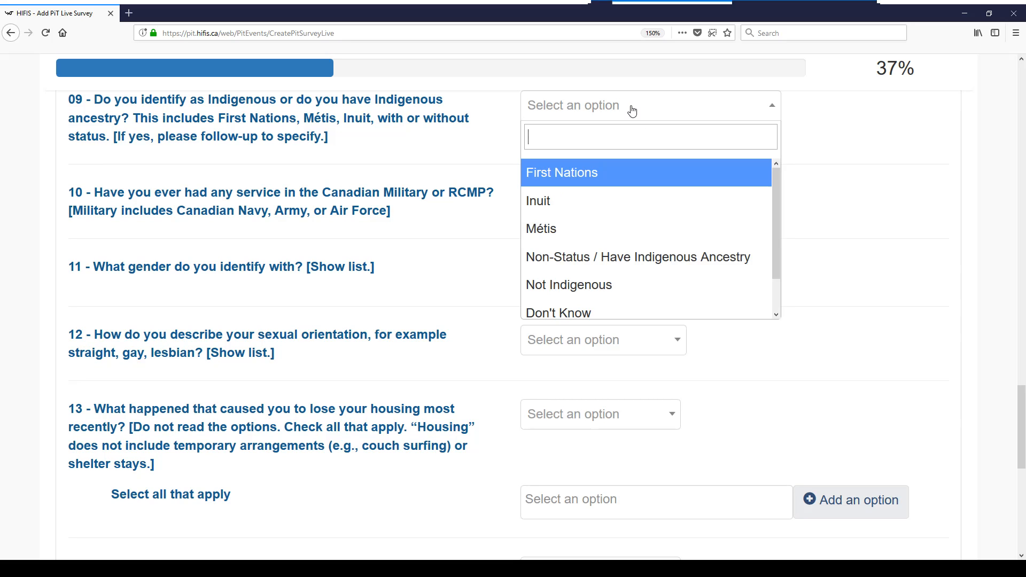
click(590, 174)
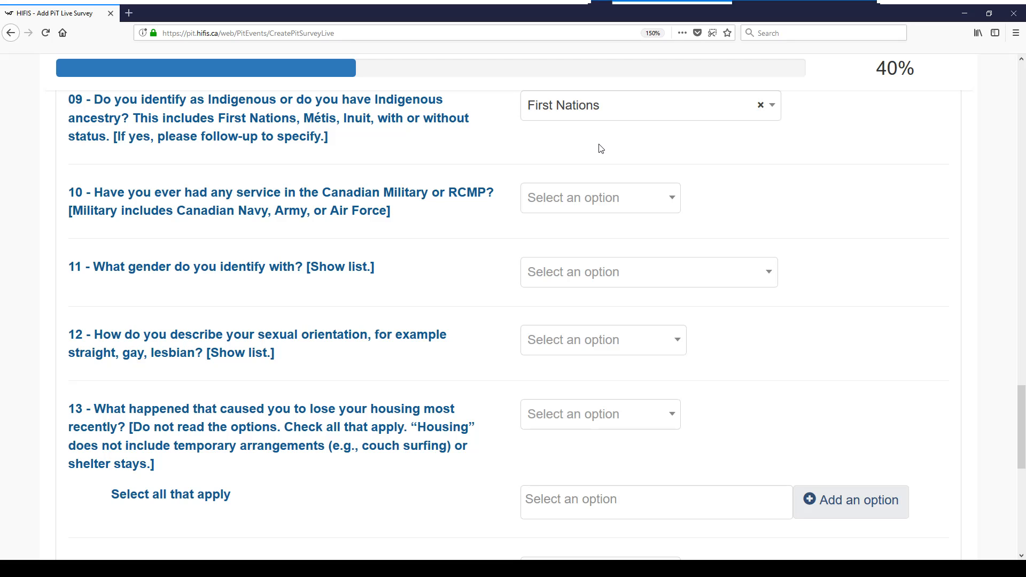
click(651, 199)
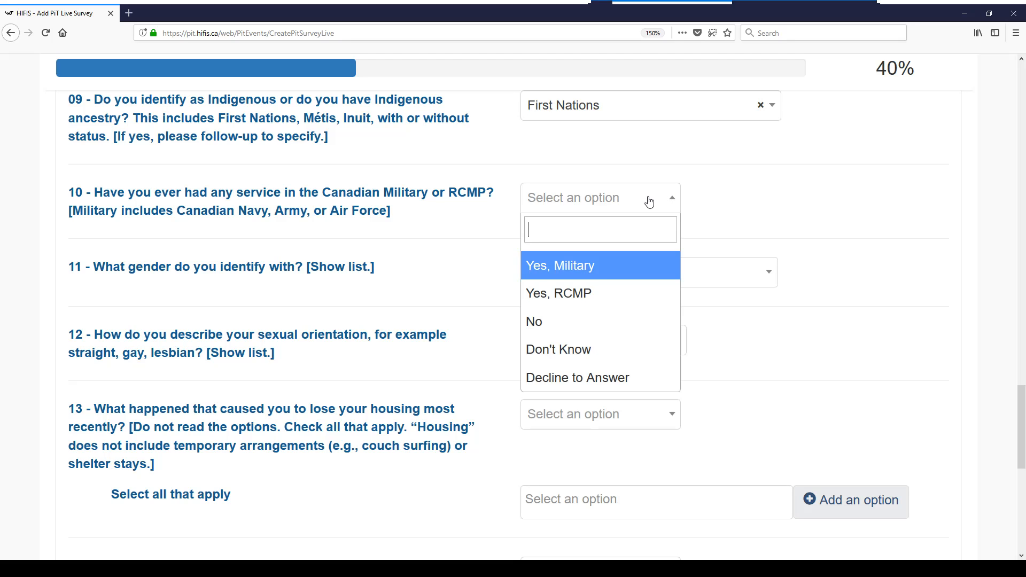
click(567, 293)
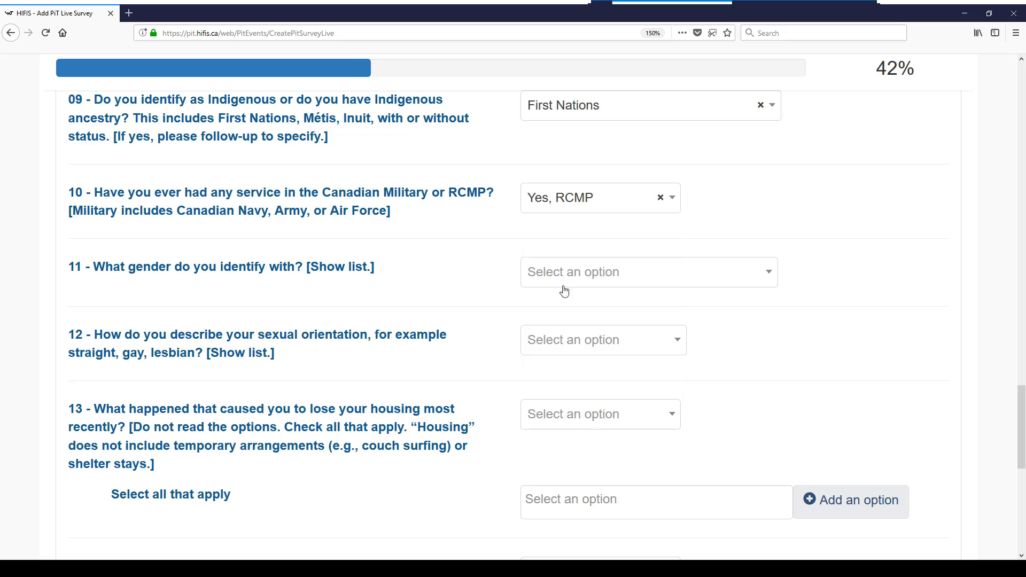
Answer question 11 with Female / Woman and question 12 with Straight / Heterosexual
click(565, 282)
click(418, 357)
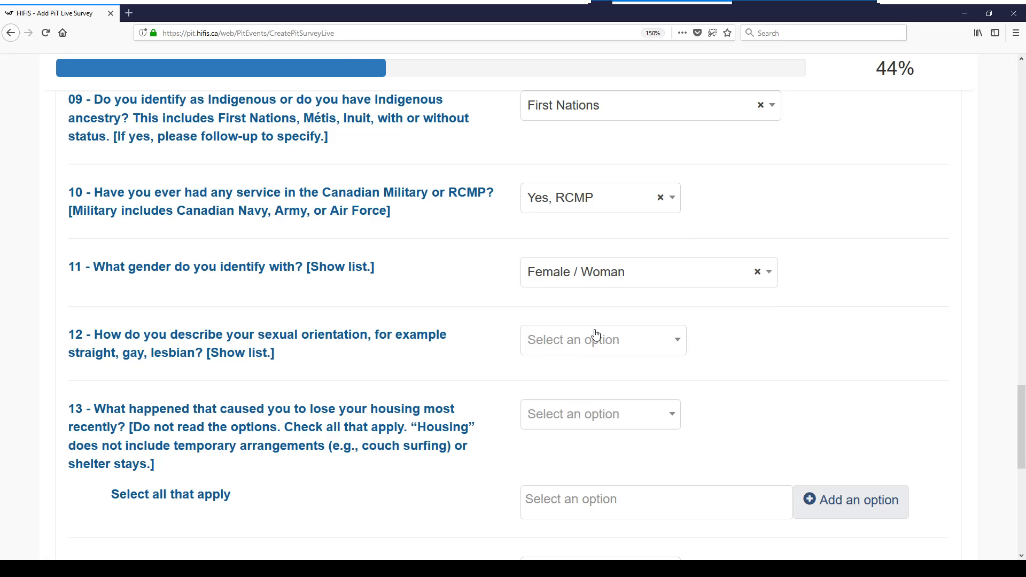
click(593, 334)
key(Return)
scroll(927, 336, down, 2)
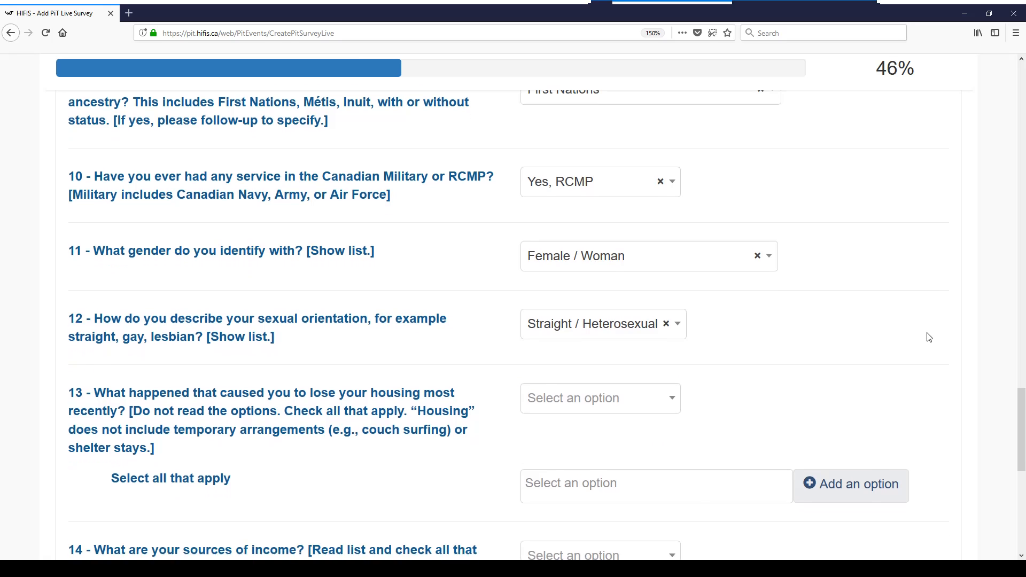
scroll(952, 346, down, 2)
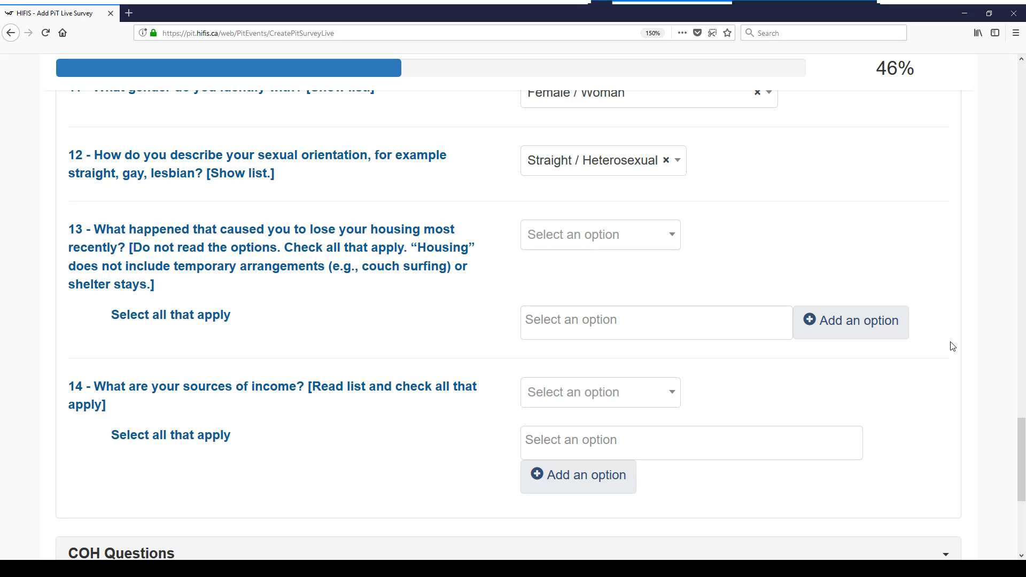
Answer question 14 on sources of income with Decline to answer
scroll(951, 360, down, 2)
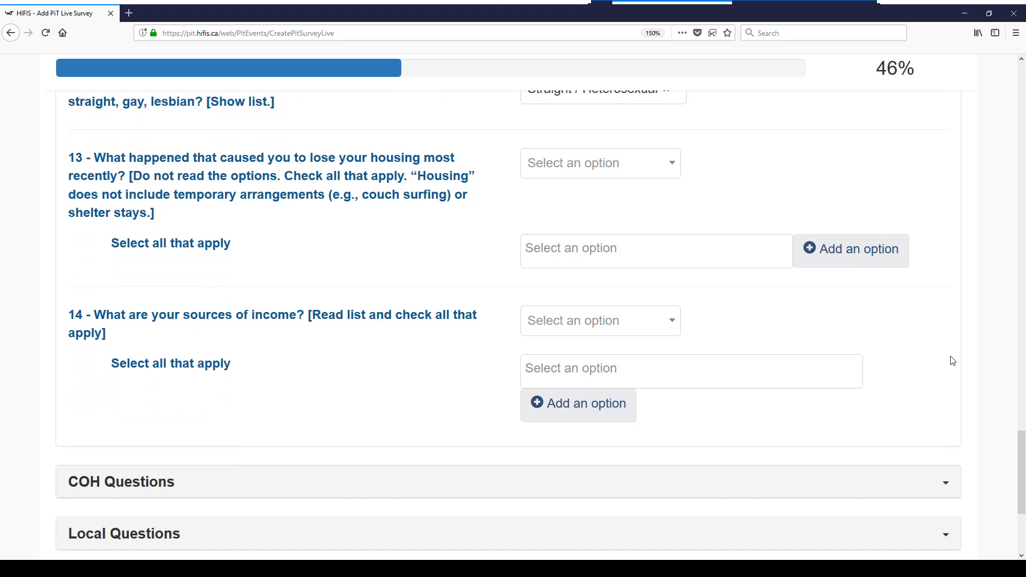
scroll(953, 361, down, 1)
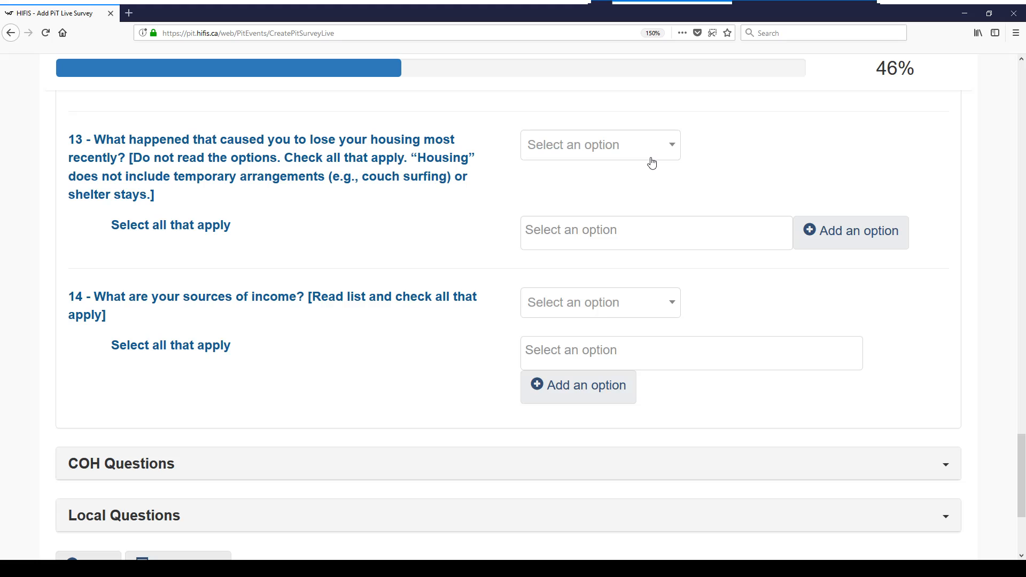
click(641, 313)
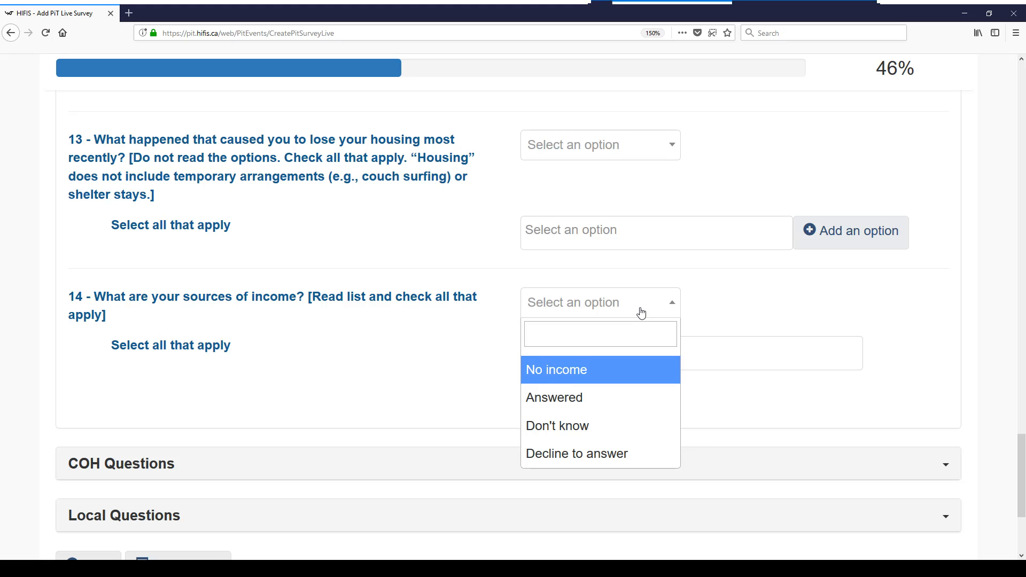
click(603, 456)
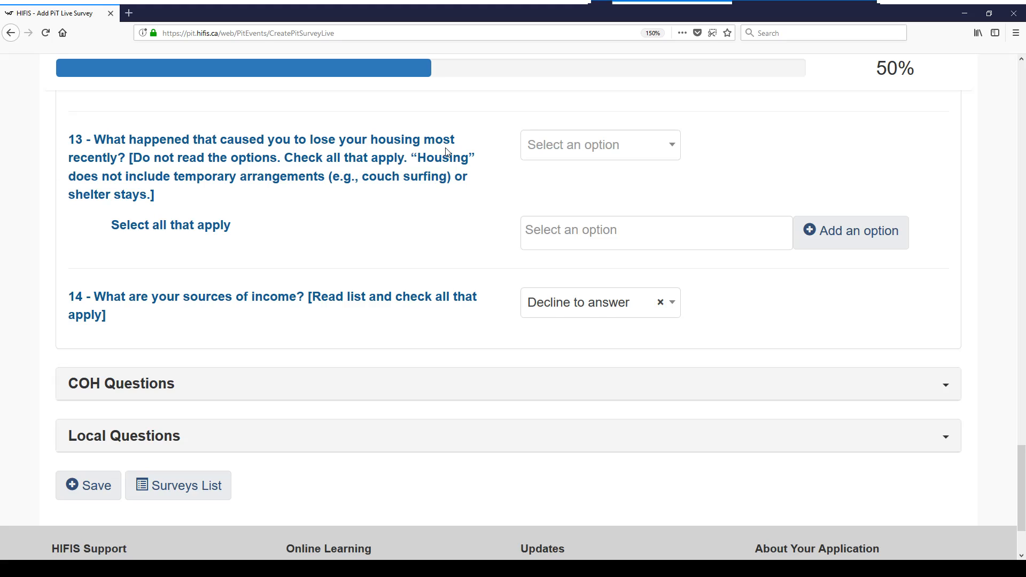
click(558, 230)
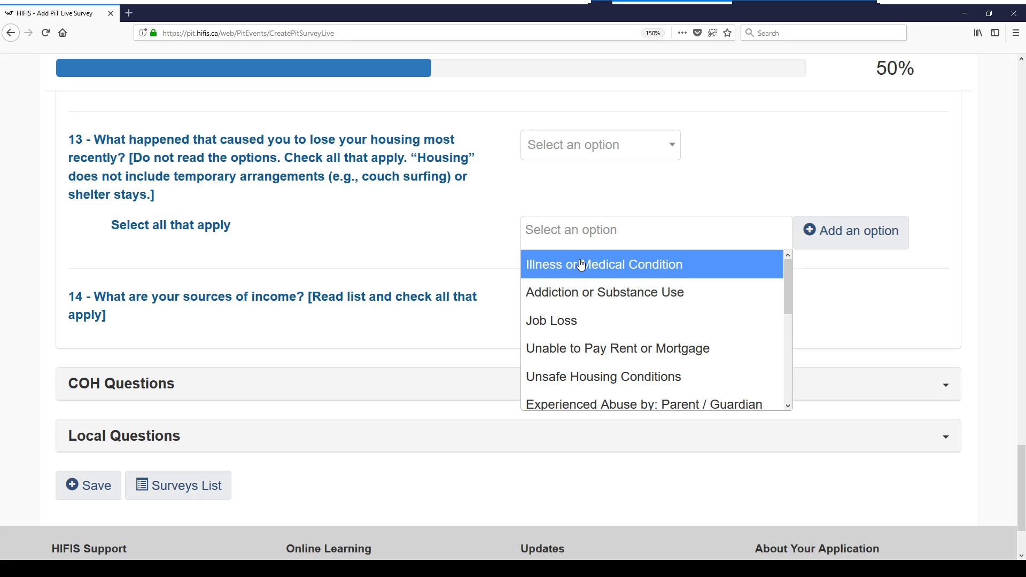
Select Job Loss and Unable to Pay Rent or Mortgage for question 13, removing Unsafe Housing Conditions
click(555, 326)
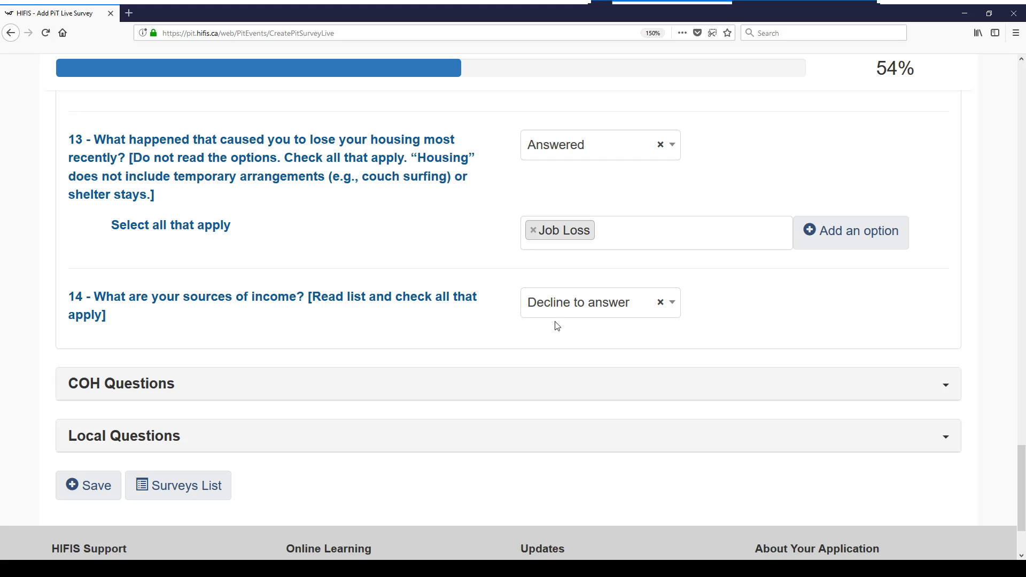
click(612, 235)
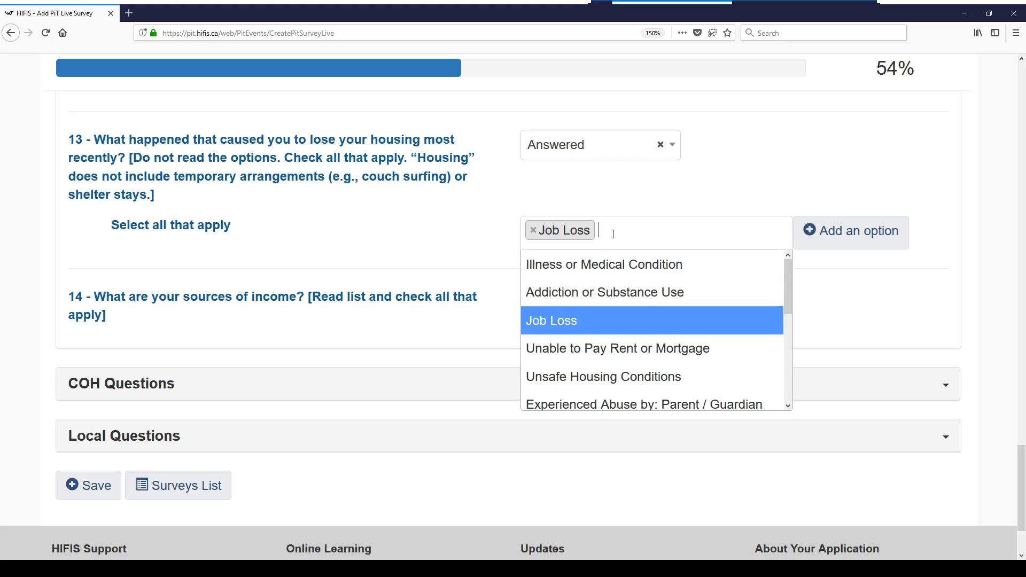
click(611, 354)
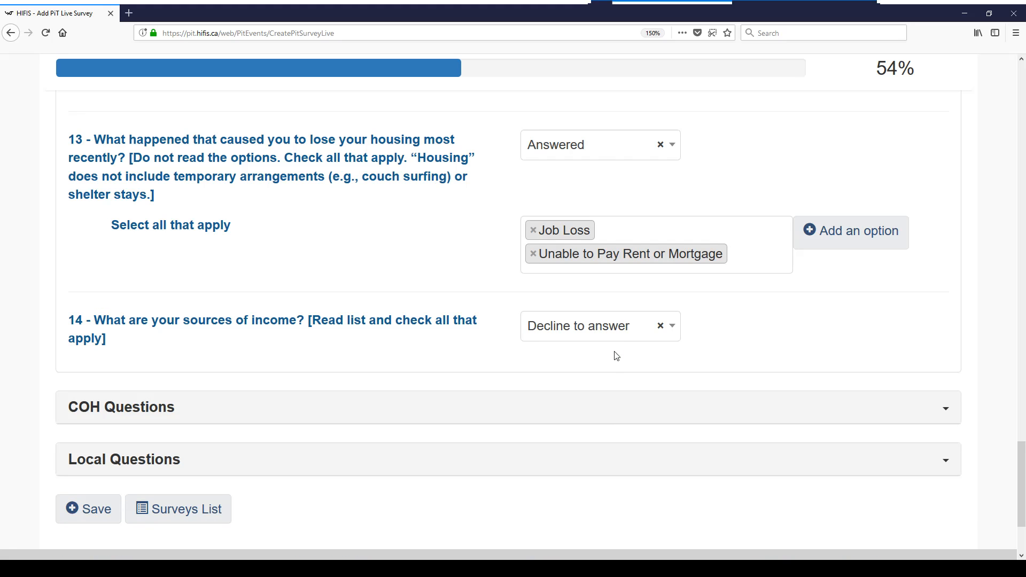
click(743, 255)
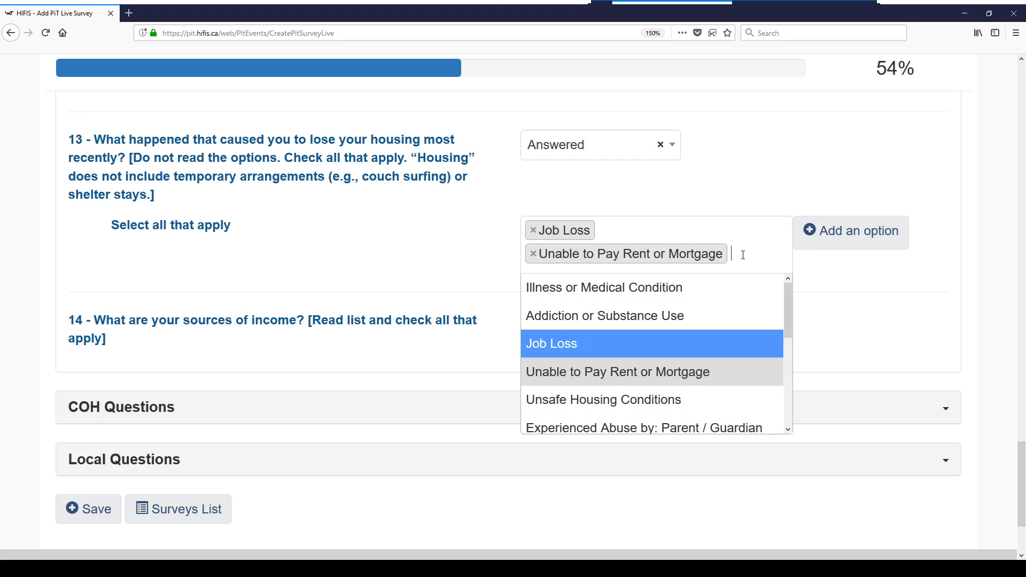
click(642, 410)
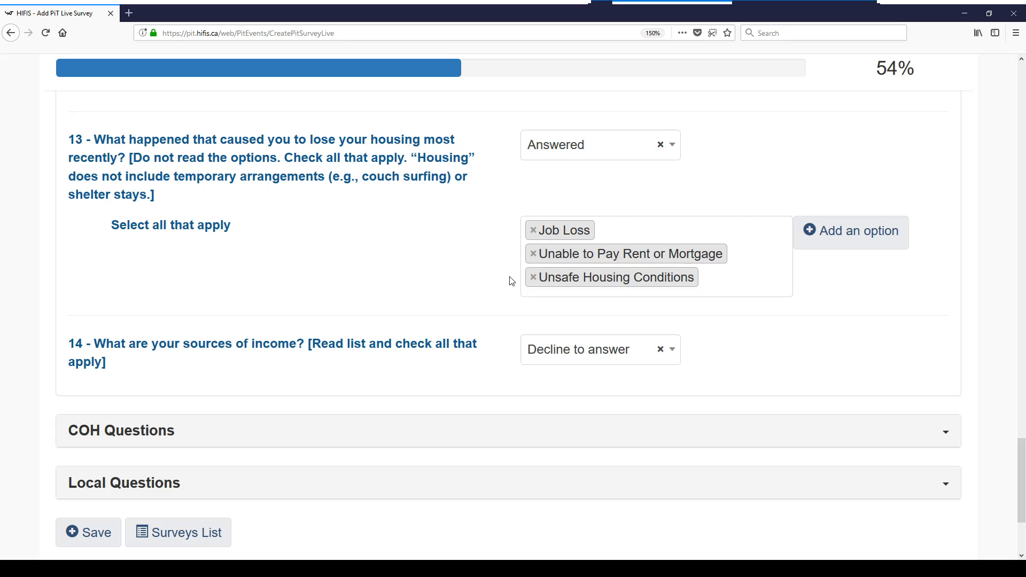
click(534, 278)
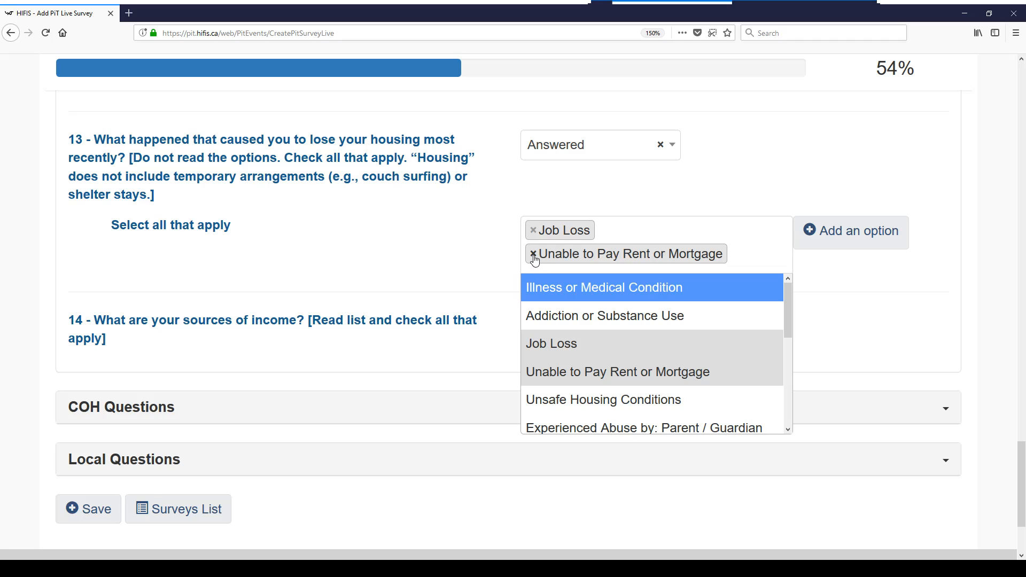
click(829, 279)
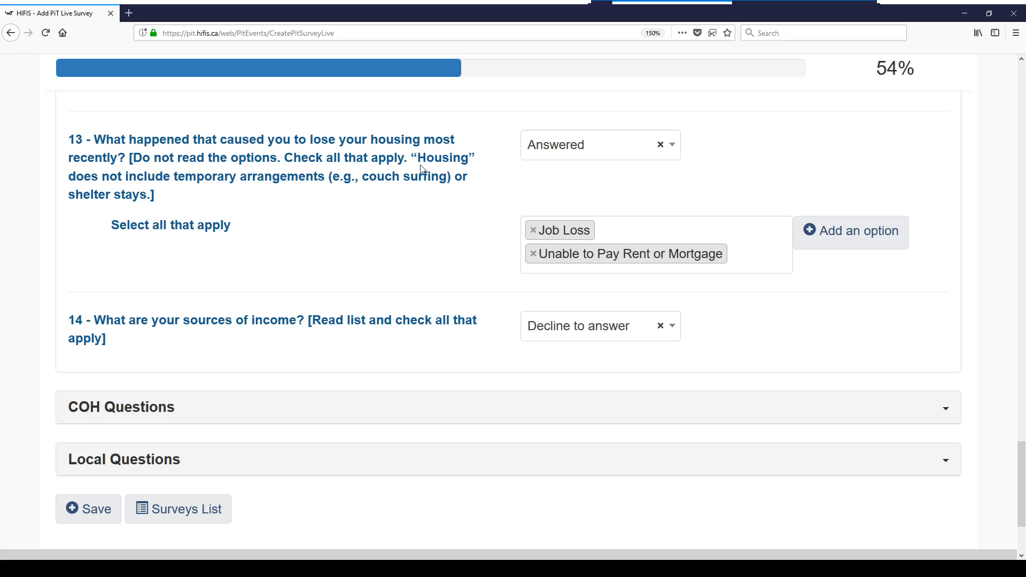
scroll(805, 321, down, 3)
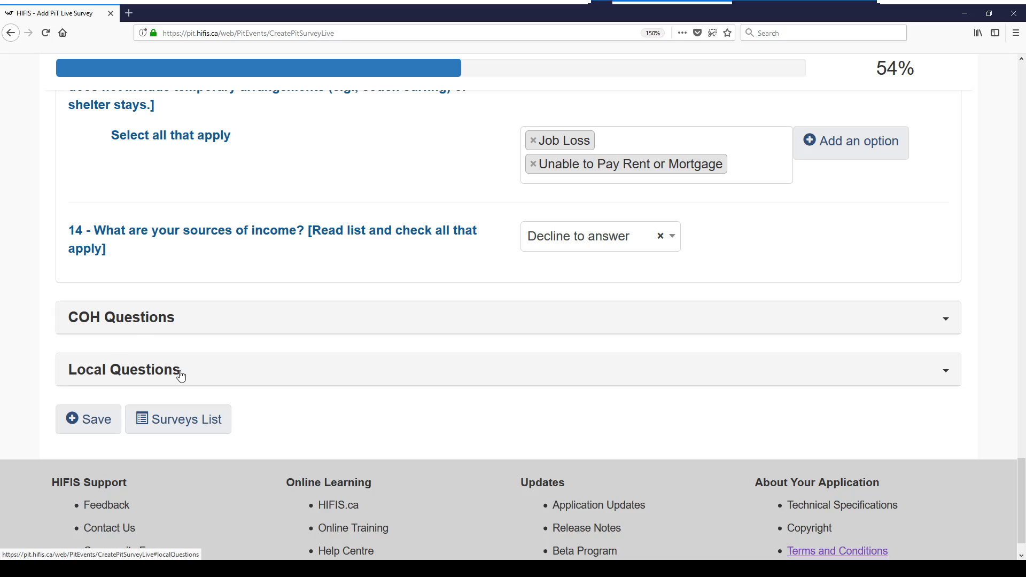
Expand the COH Questions section and scroll back to C03, after checking the empty Local Questions
click(173, 324)
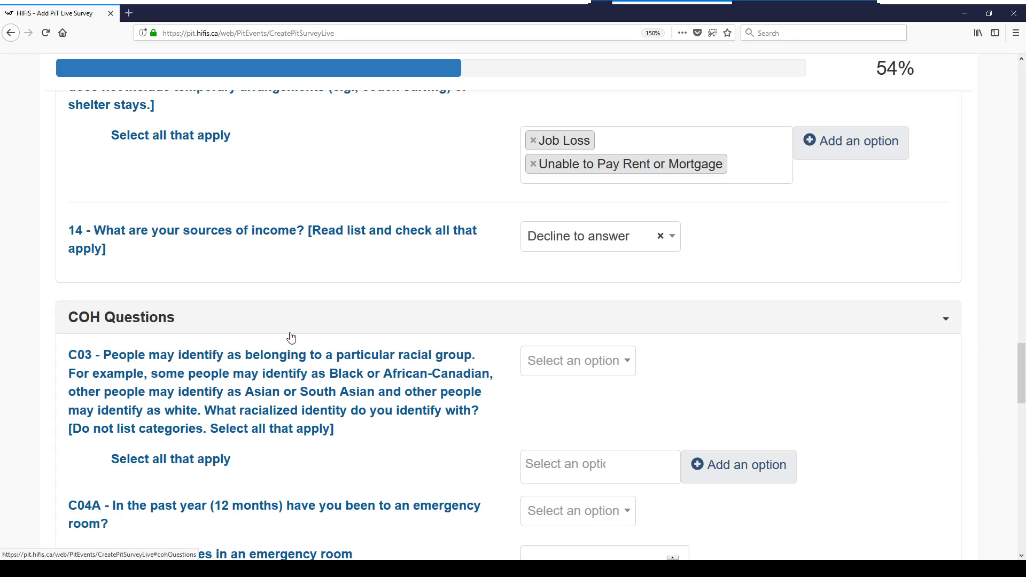
scroll(214, 310, down, 3)
scroll(214, 230, down, 3)
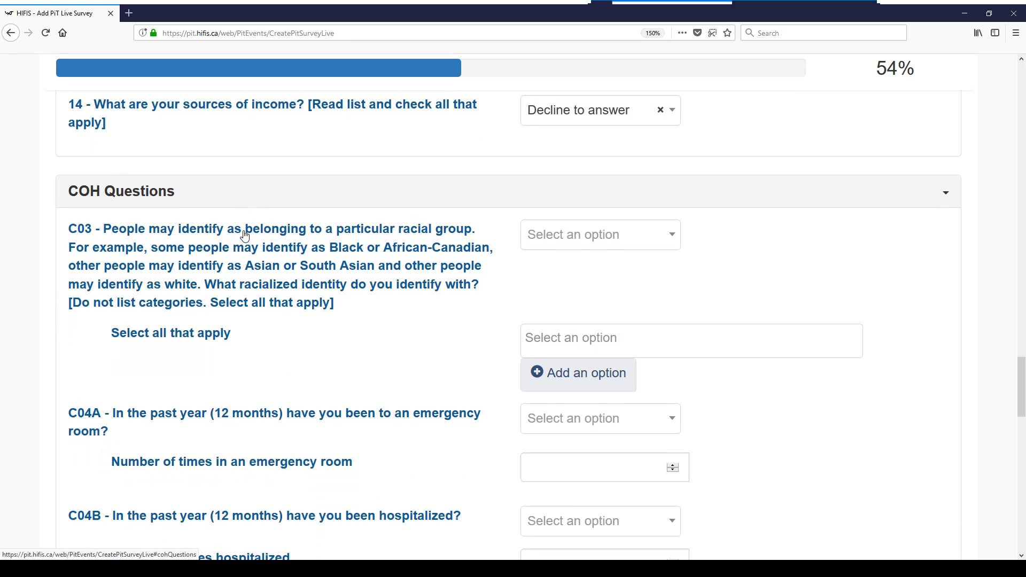
scroll(244, 234, down, 3)
scroll(244, 234, up, 3)
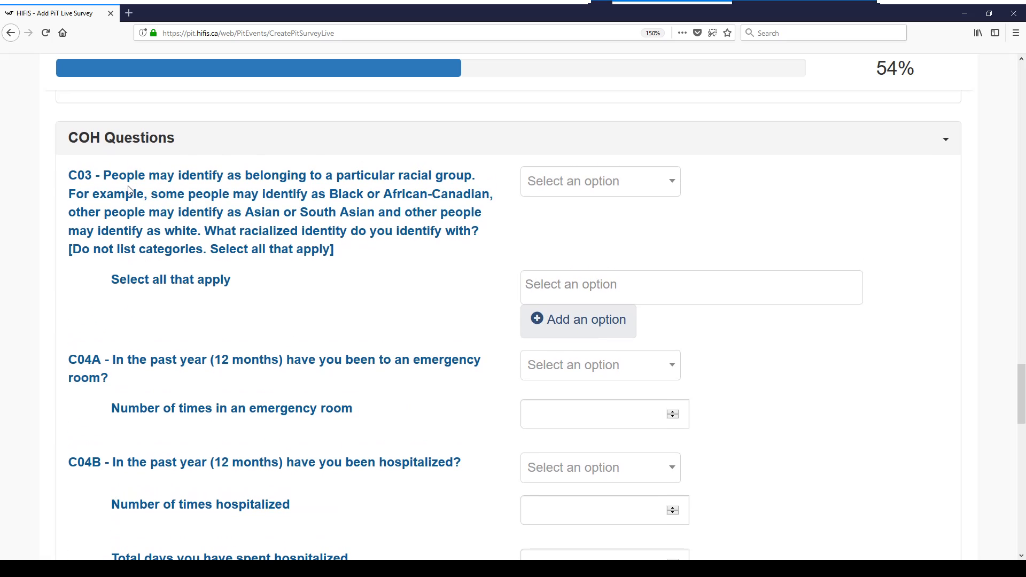
scroll(379, 283, down, 20)
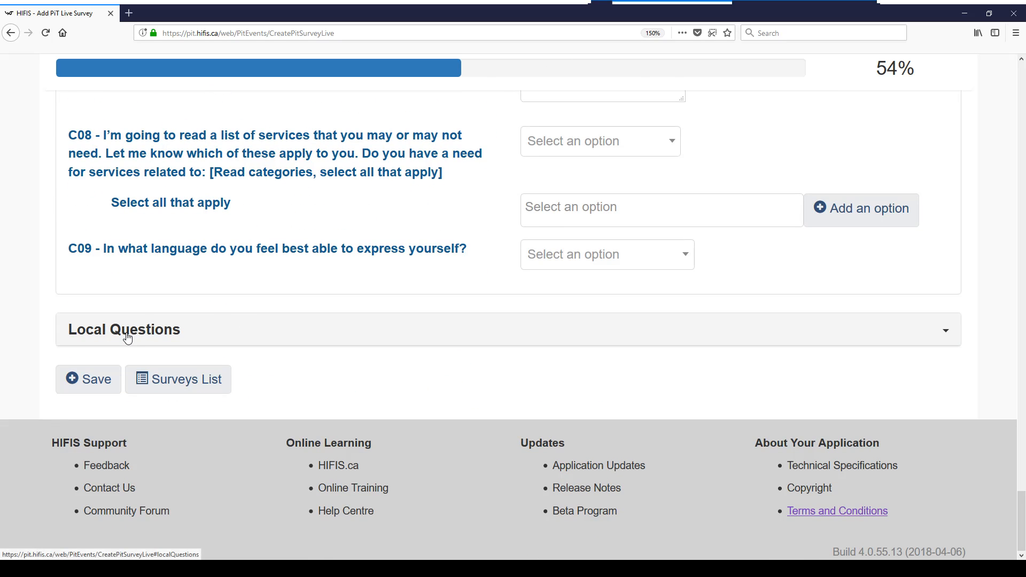
click(127, 338)
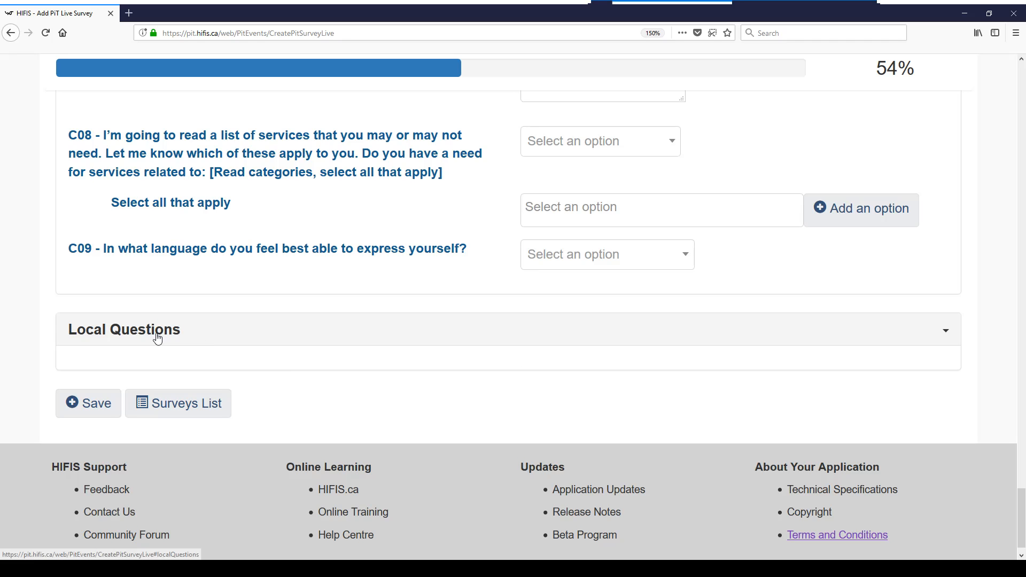
click(174, 328)
scroll(480, 331, up, 6)
scroll(481, 331, up, 5)
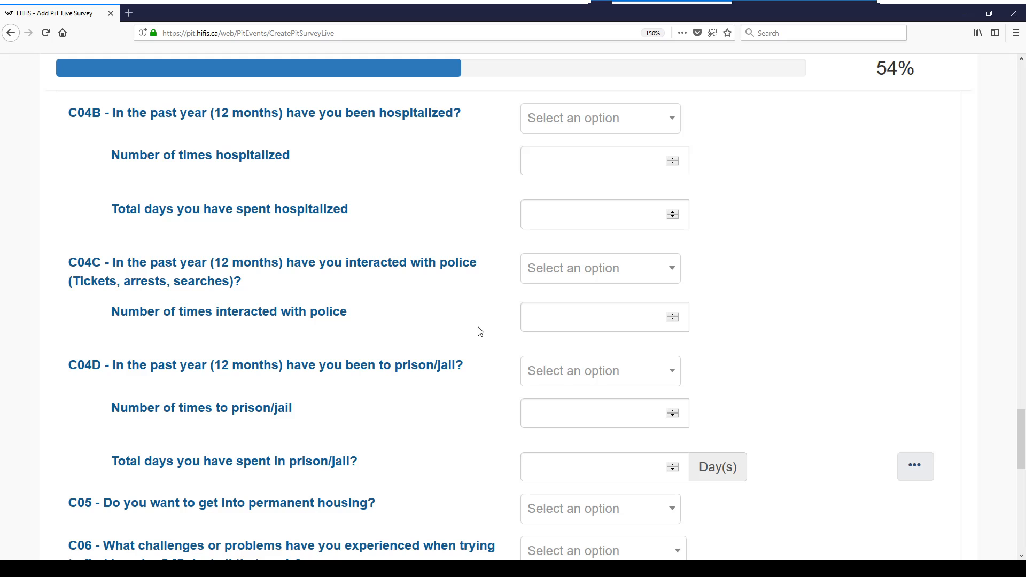
scroll(480, 331, up, 5)
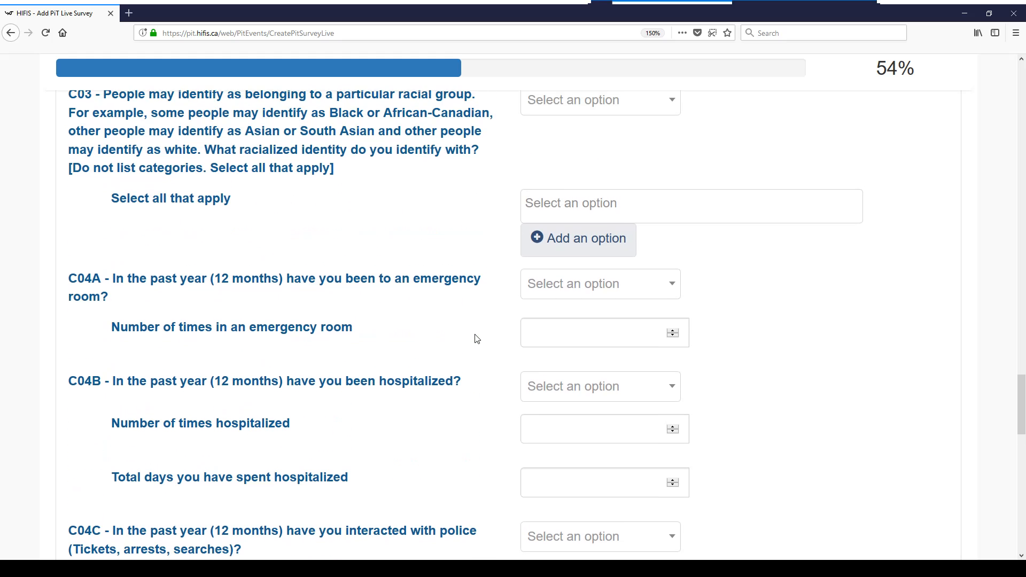
scroll(477, 339, up, 2)
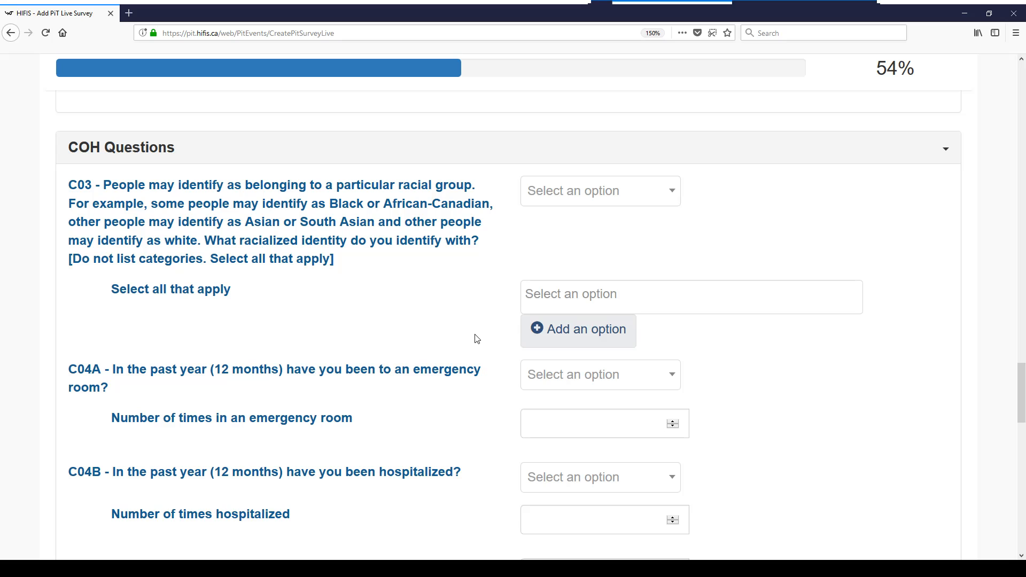
Decline racial identity, answer No to ER visits and hospitalization, and decline the police question
click(569, 200)
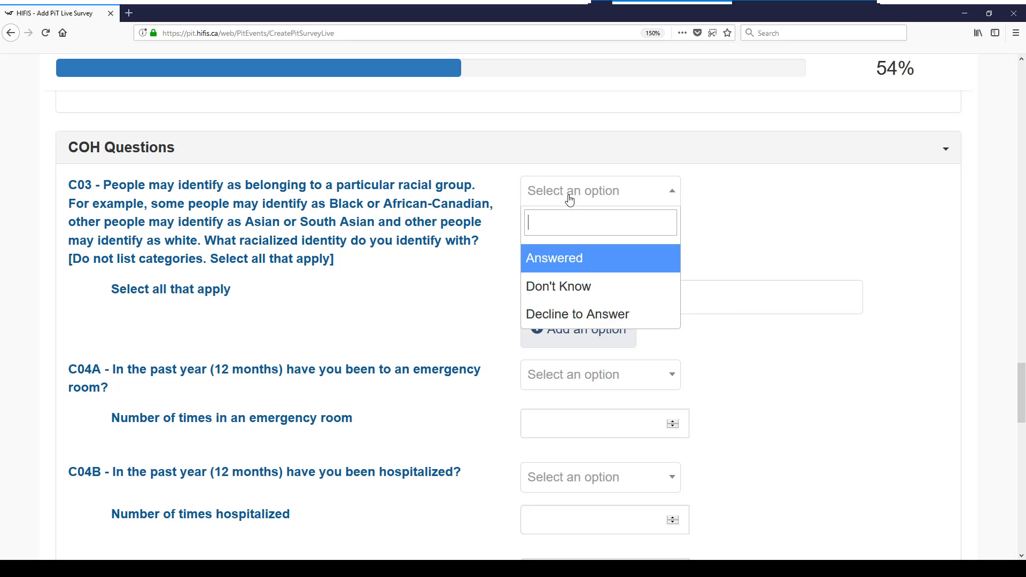
click(562, 315)
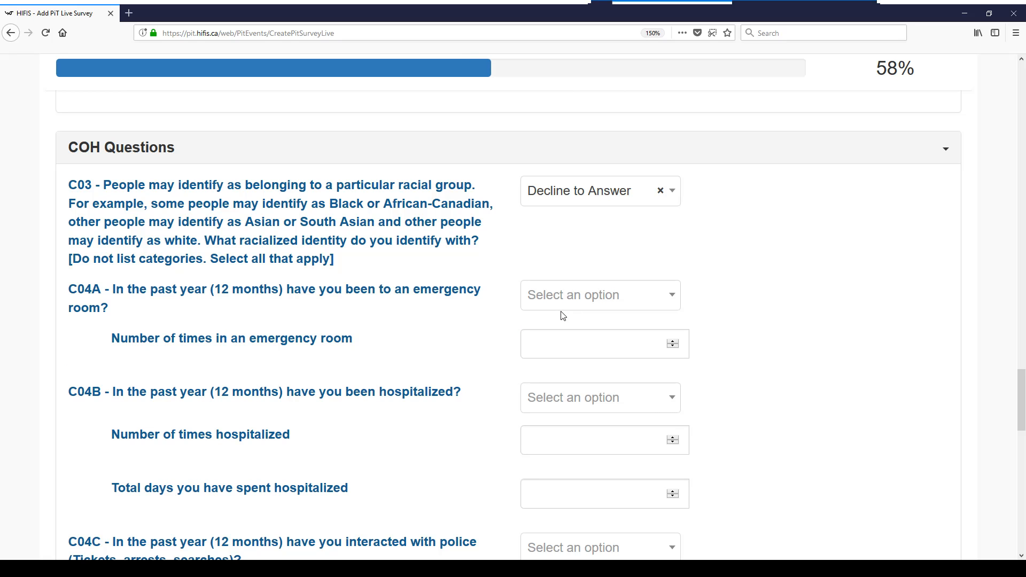
scroll(802, 288, down, 3)
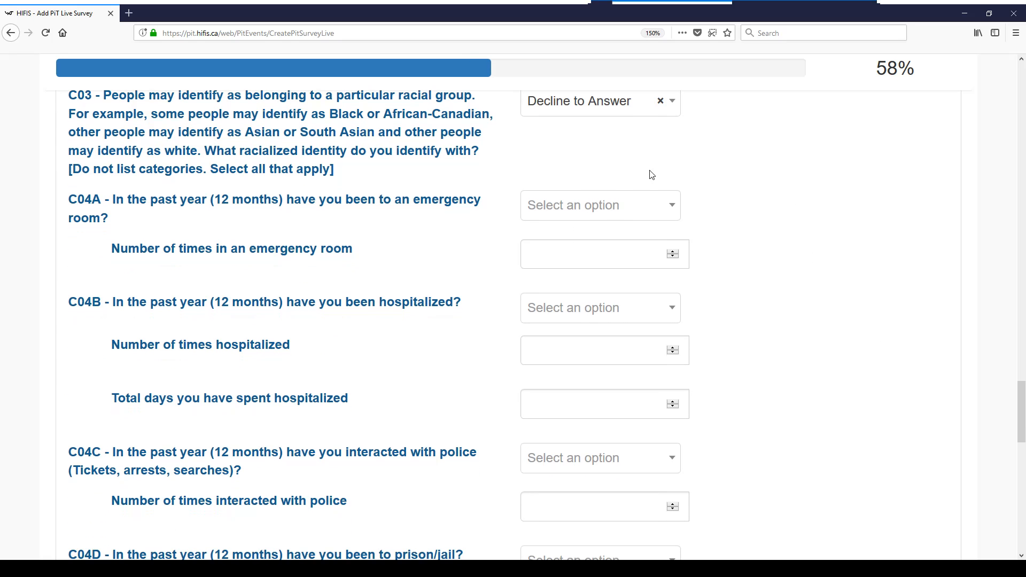
click(608, 214)
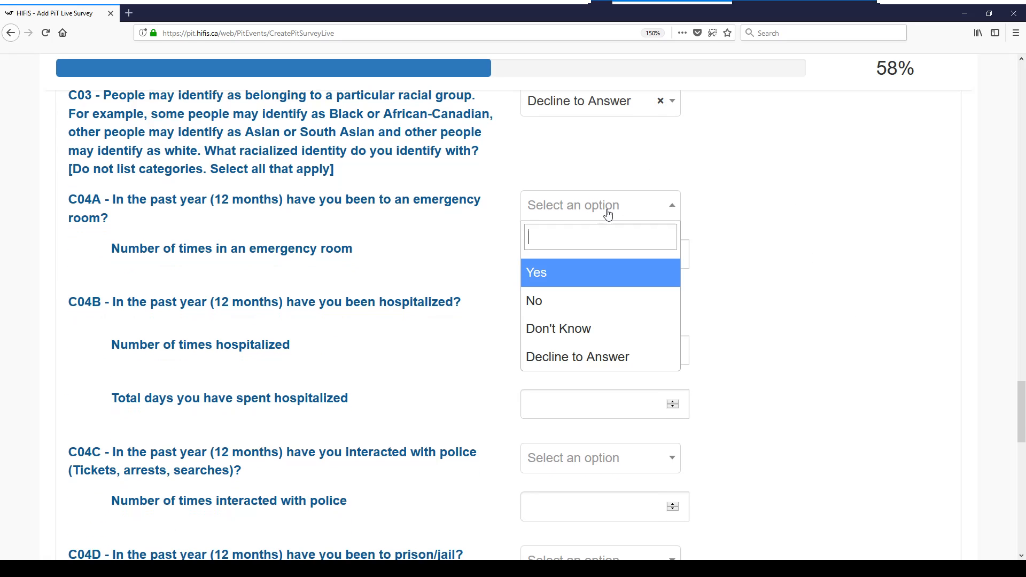
click(577, 313)
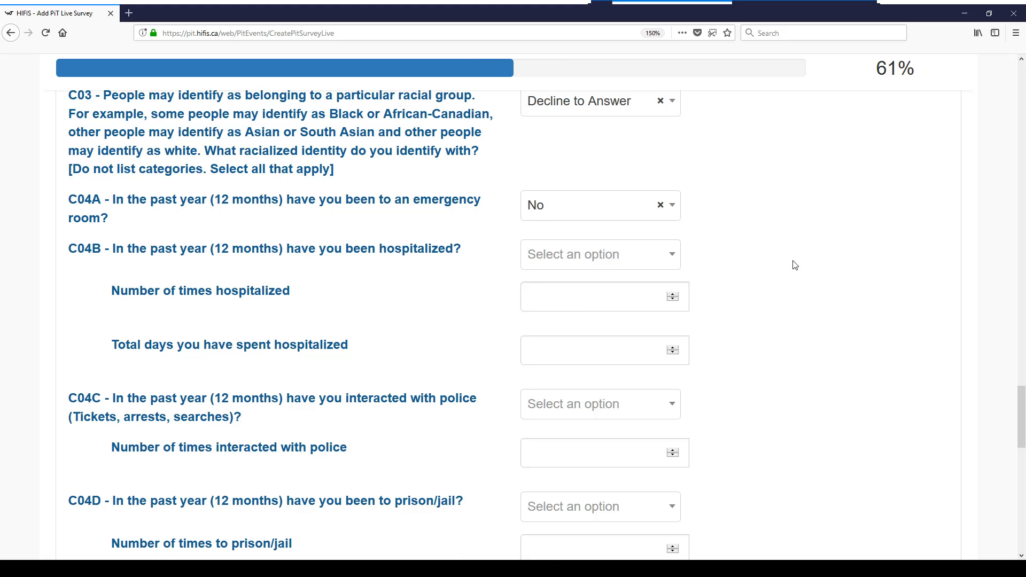
click(587, 258)
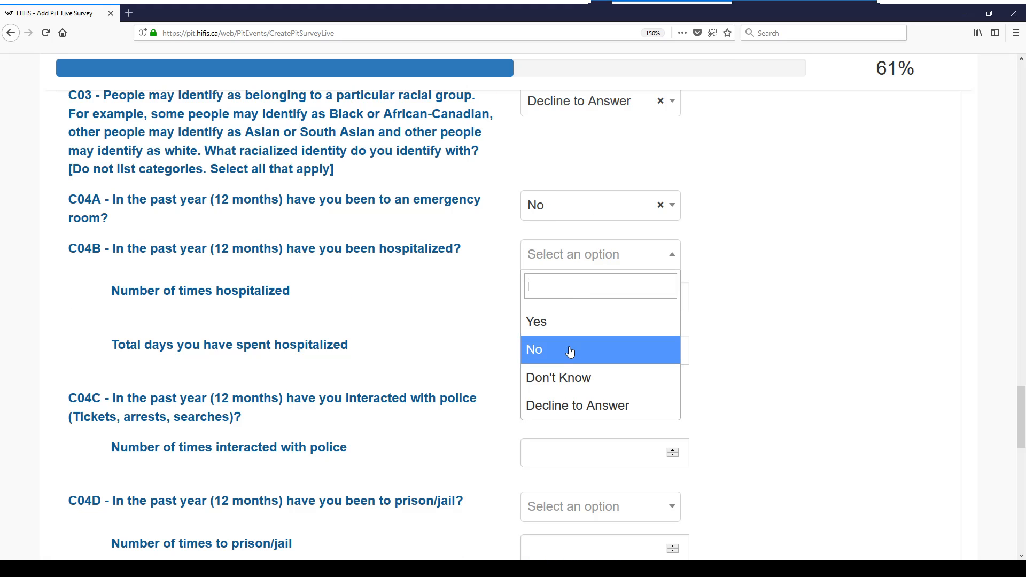
click(571, 356)
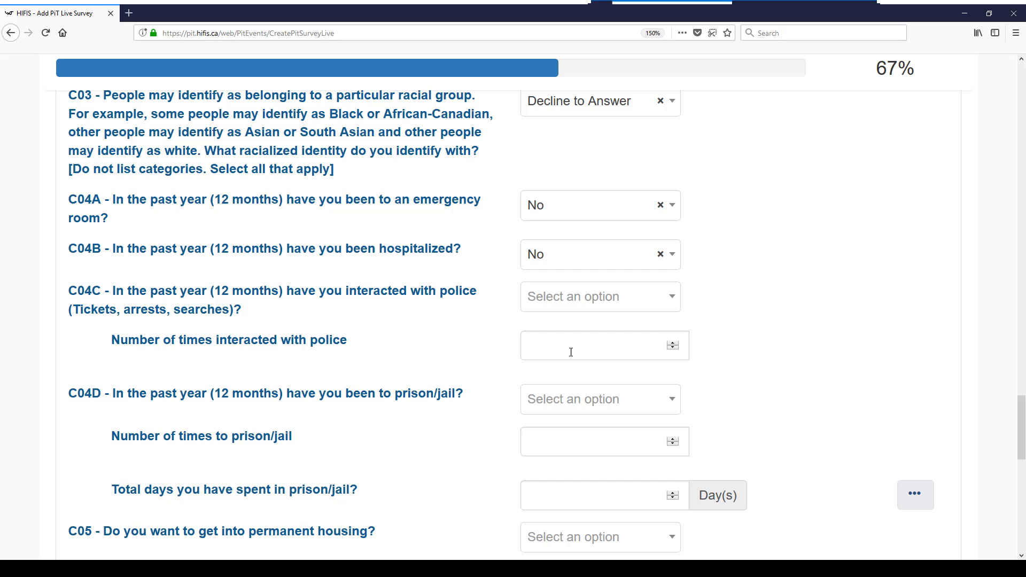
click(584, 299)
click(570, 448)
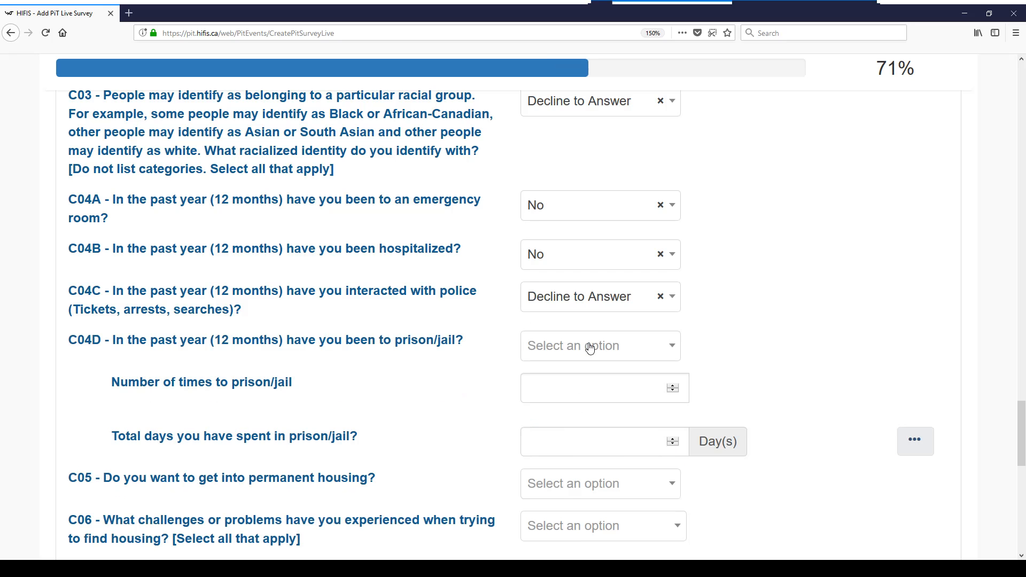
Answer Yes to prison/jail in the past year, with 12 stays totalling 90 days
click(588, 348)
click(571, 420)
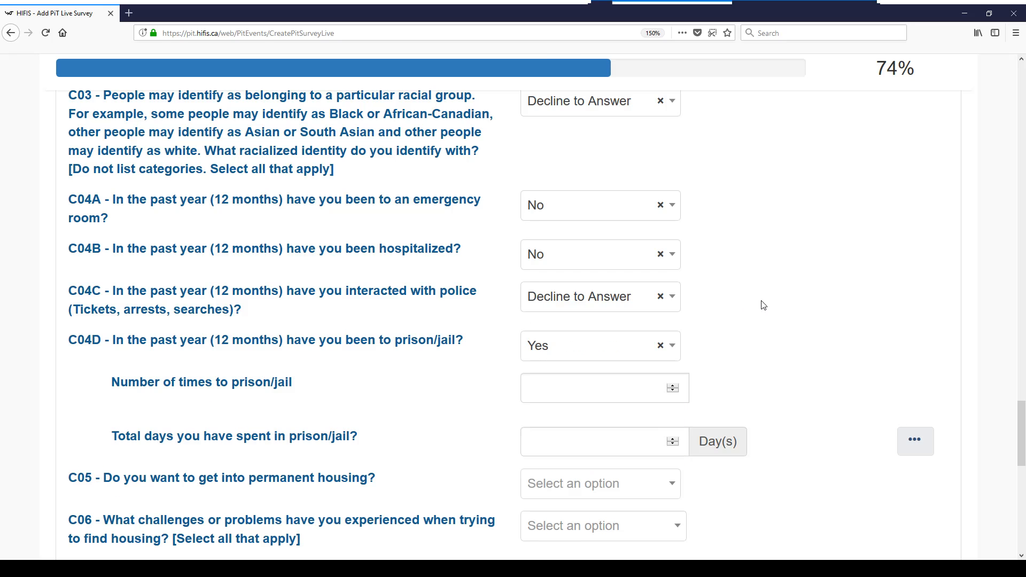
click(567, 209)
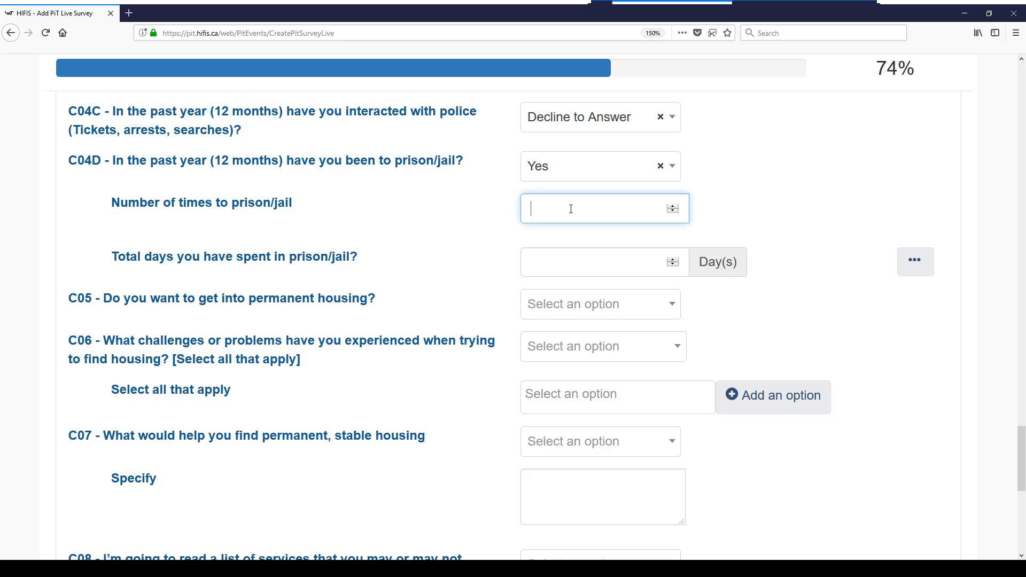
text(12)
click(566, 256)
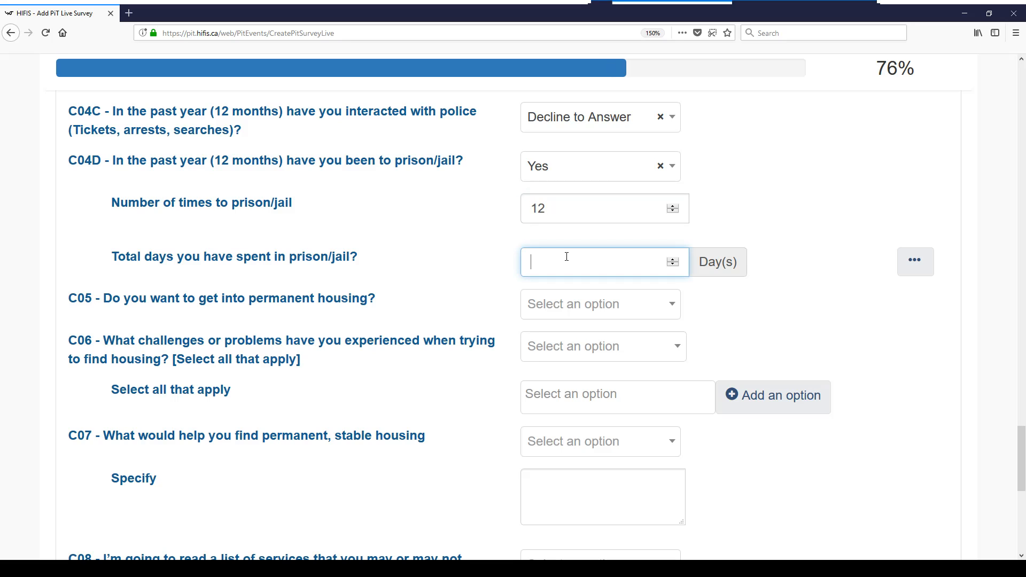
text(90)
Answer No to permanent housing, No Barriers, Don't Know, None of the Above, and English for C09
click(568, 307)
click(558, 400)
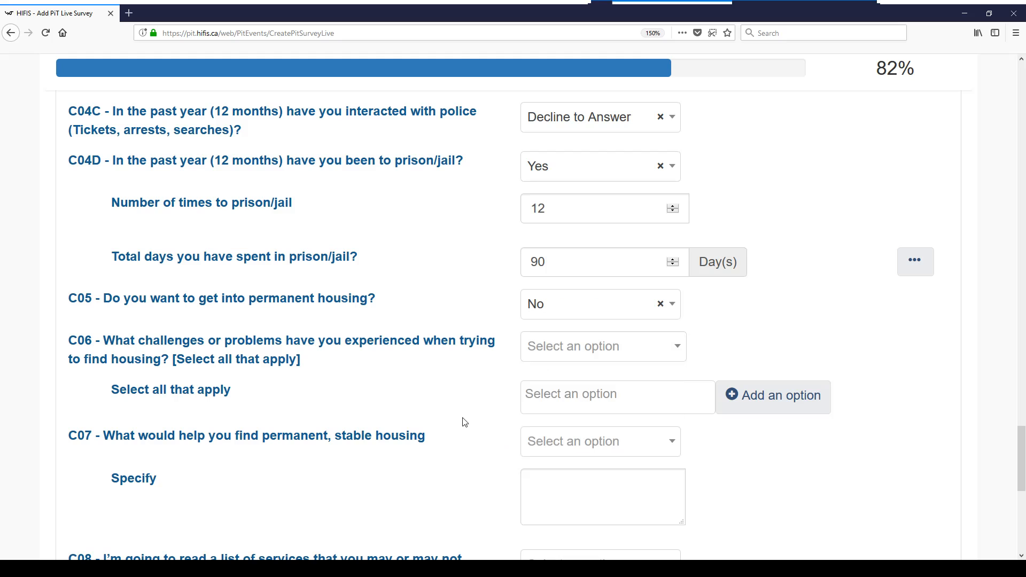
click(593, 349)
click(561, 452)
scroll(444, 414, down, 3)
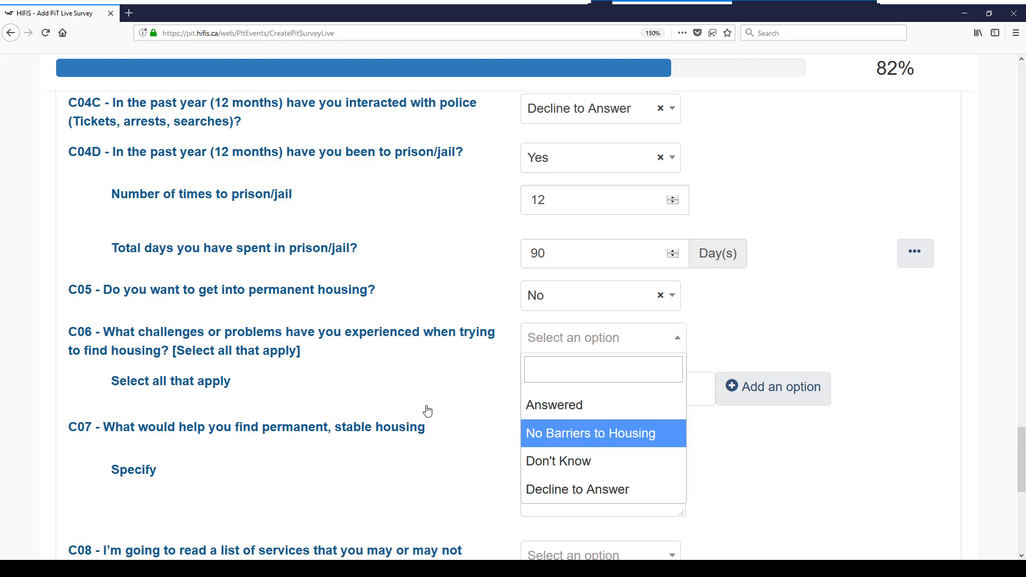
click(554, 225)
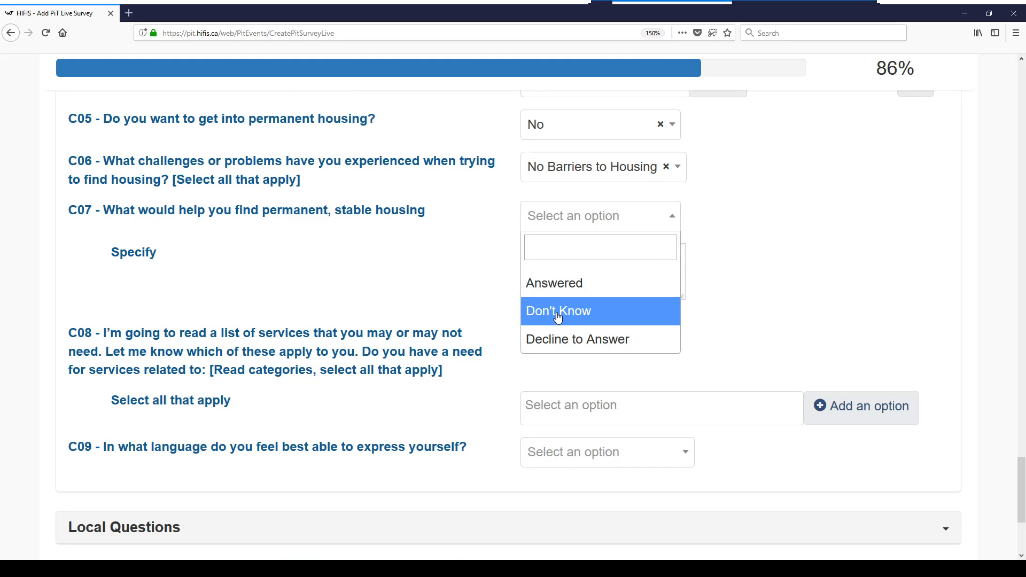
key(Return)
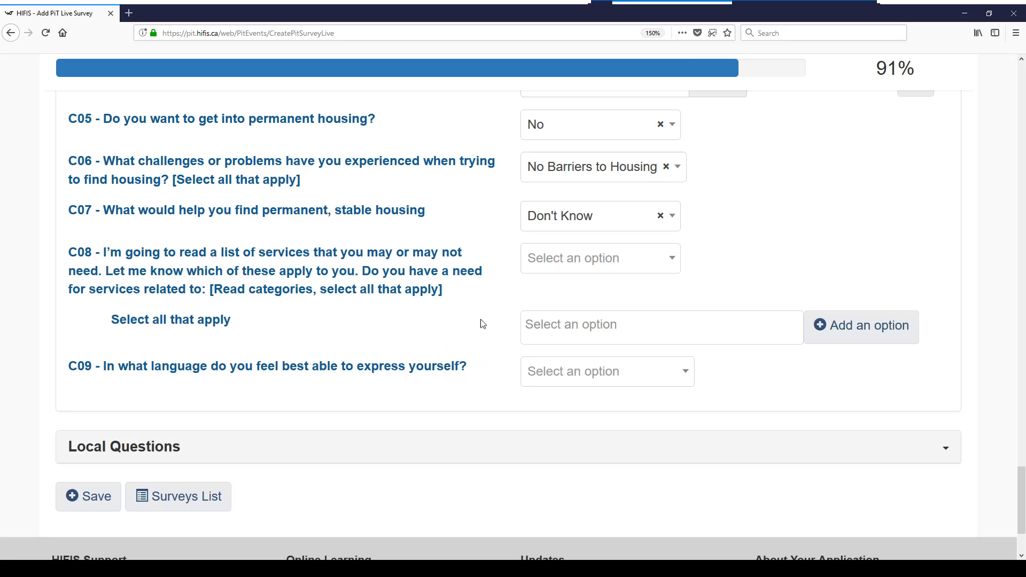
click(567, 267)
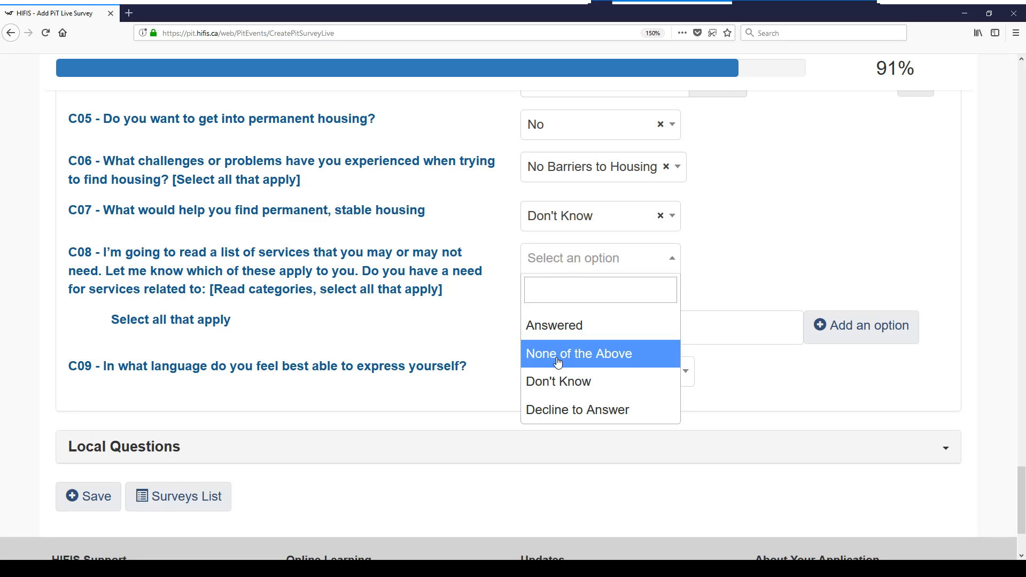
key(Return)
click(579, 331)
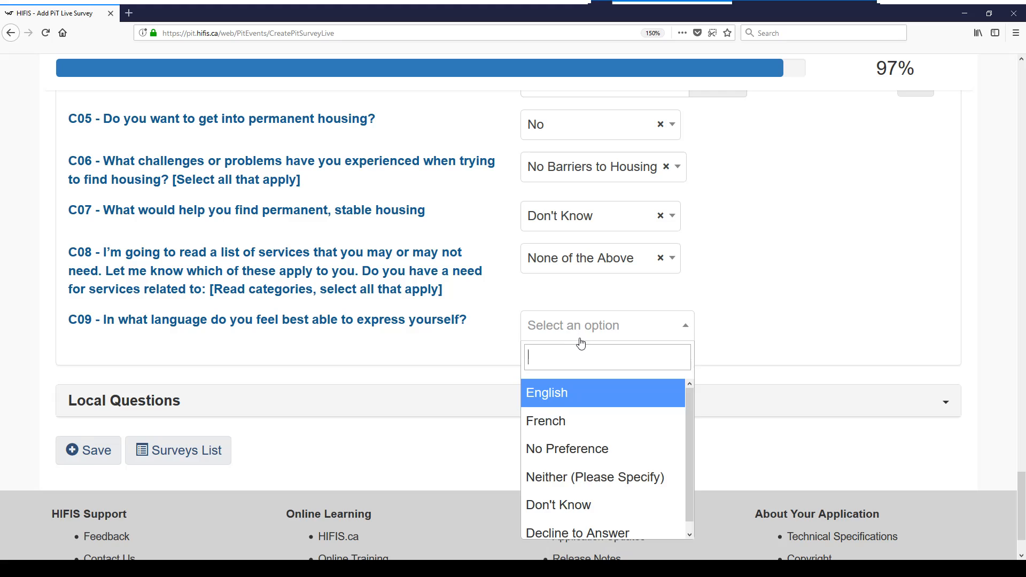
key(Return)
scroll(477, 366, down, 3)
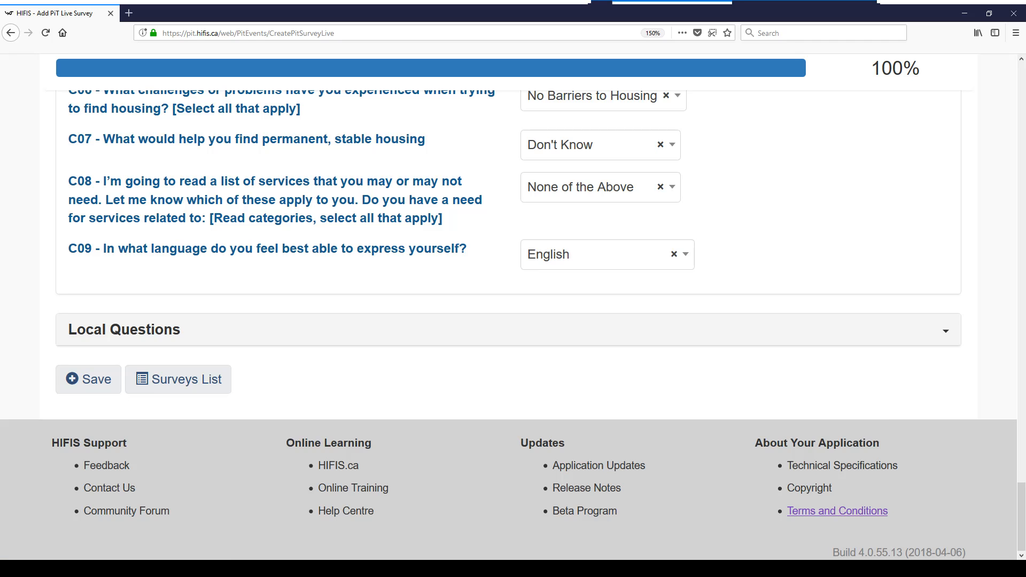
drag(1021, 511, 1025, 91)
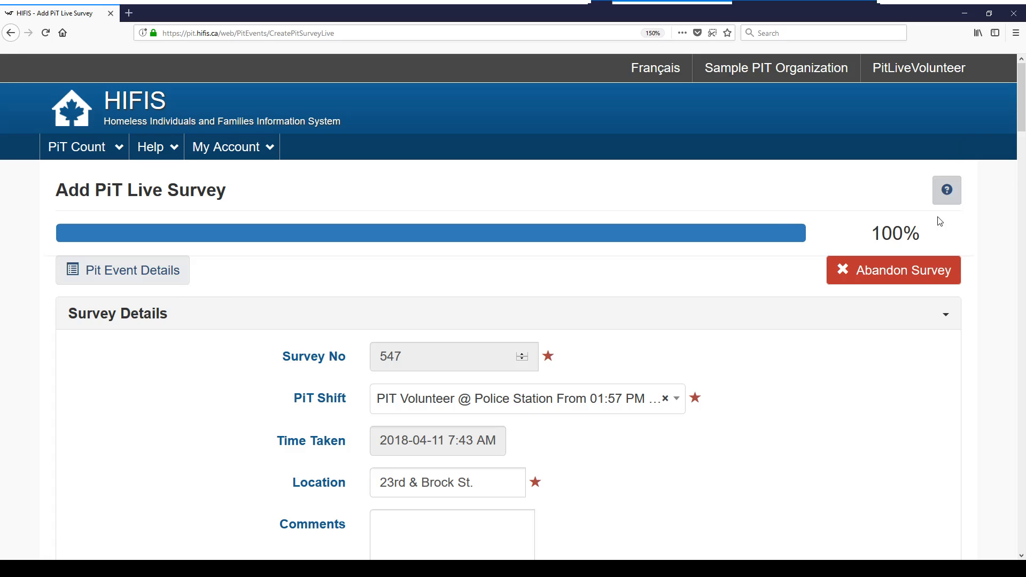
click(892, 273)
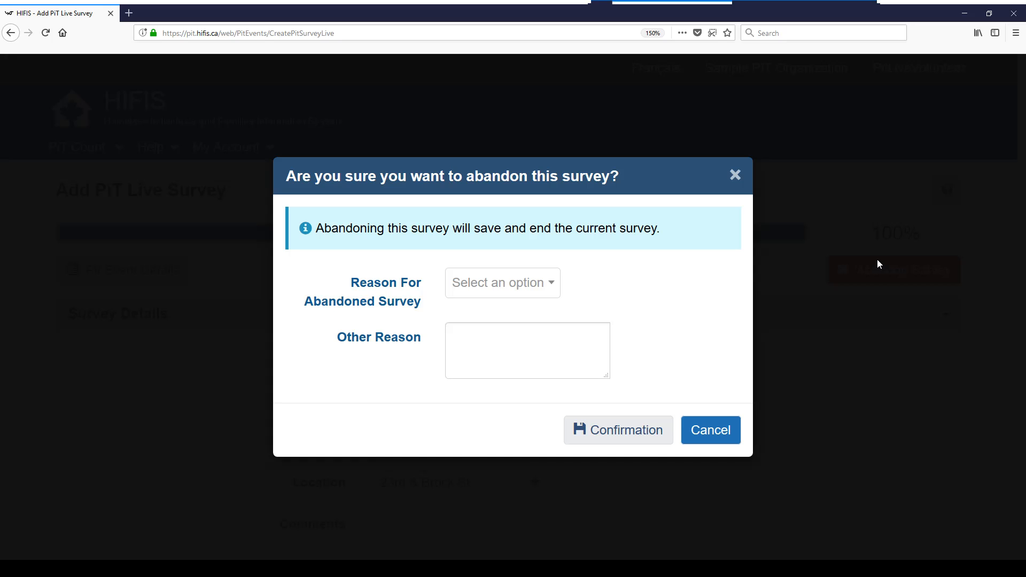
click(507, 288)
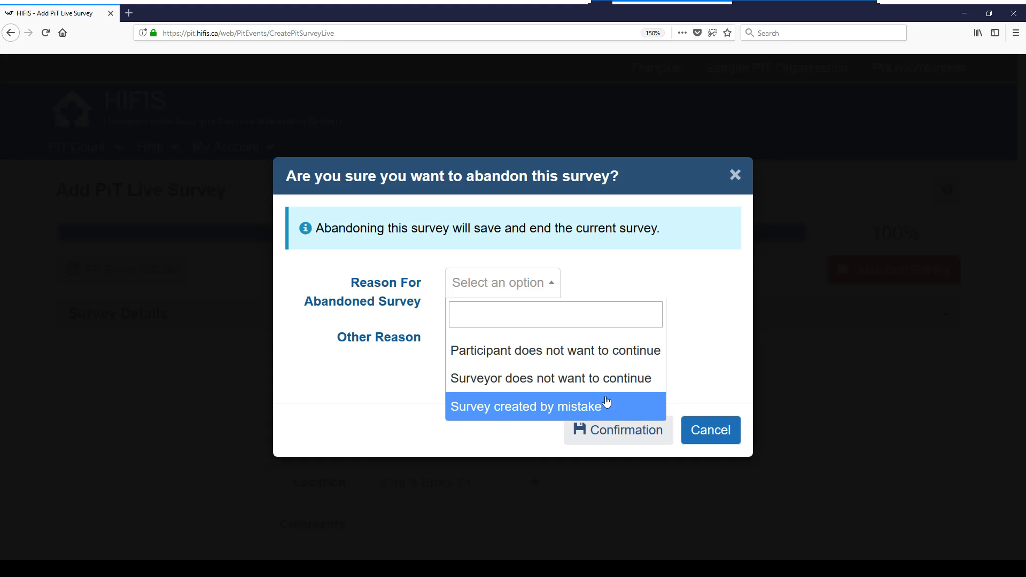
click(342, 384)
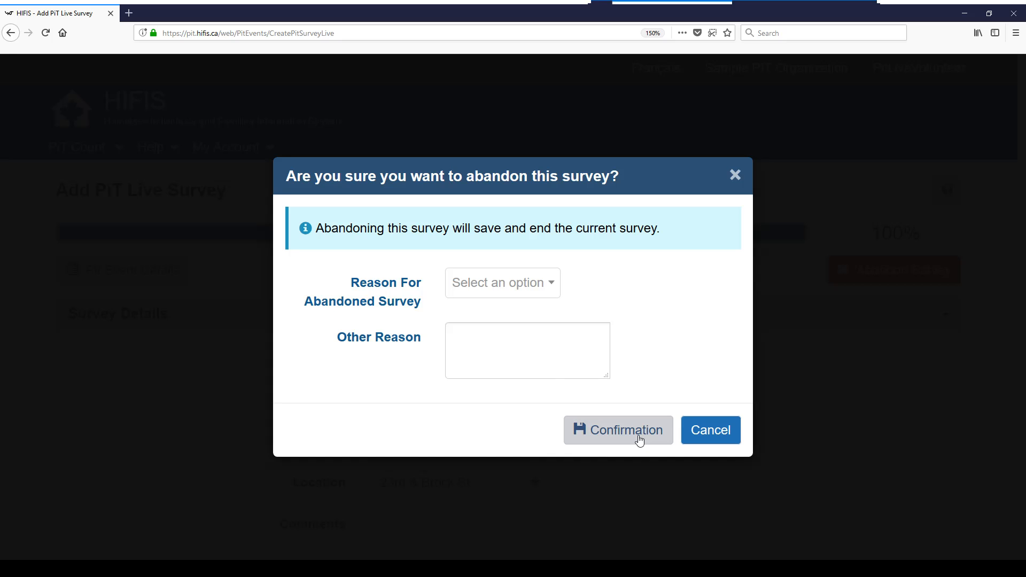
click(735, 174)
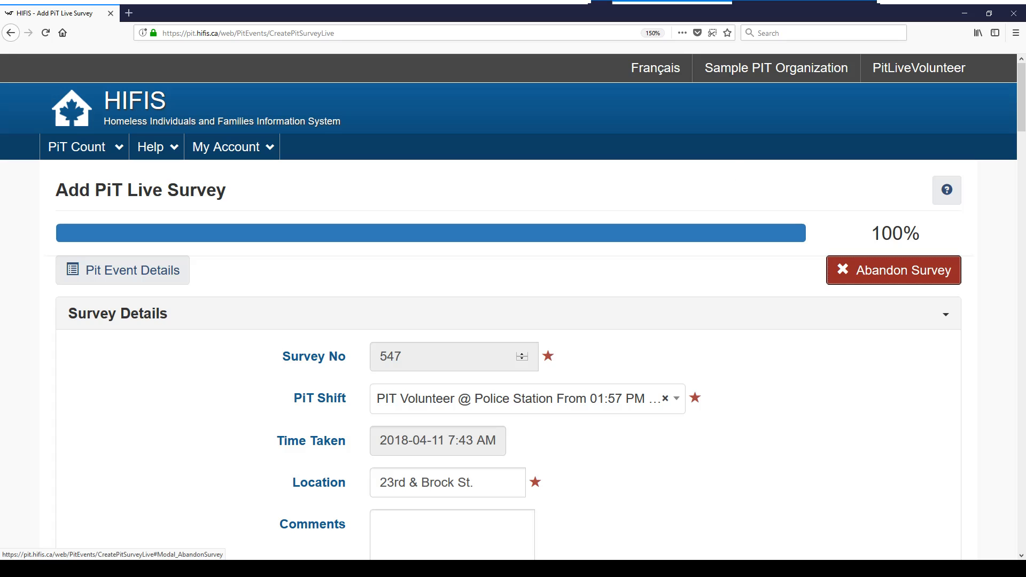
Save completed survey 547 and return to the surveys list from the End of Survey page
drag(1021, 115, 1021, 536)
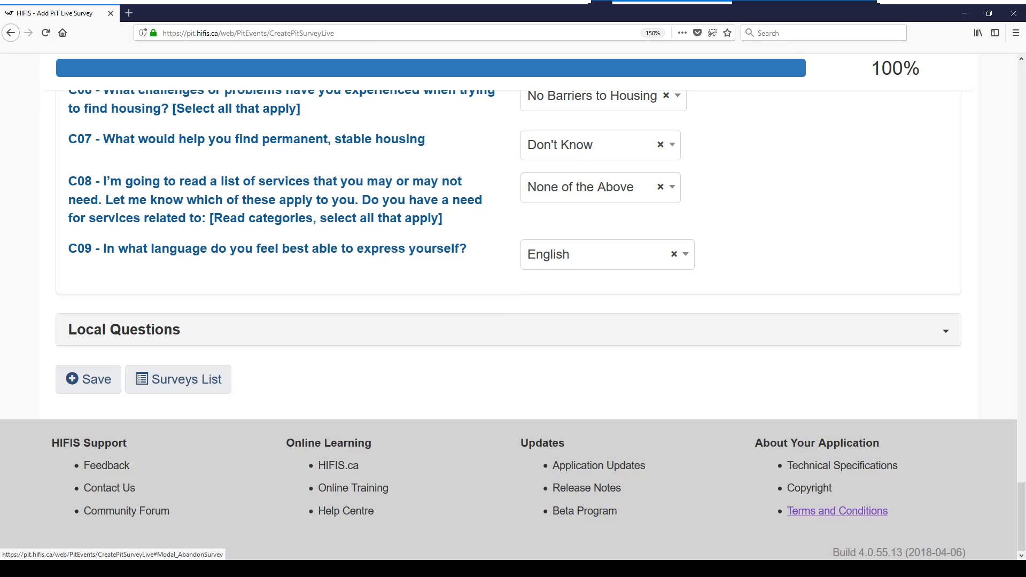
click(104, 383)
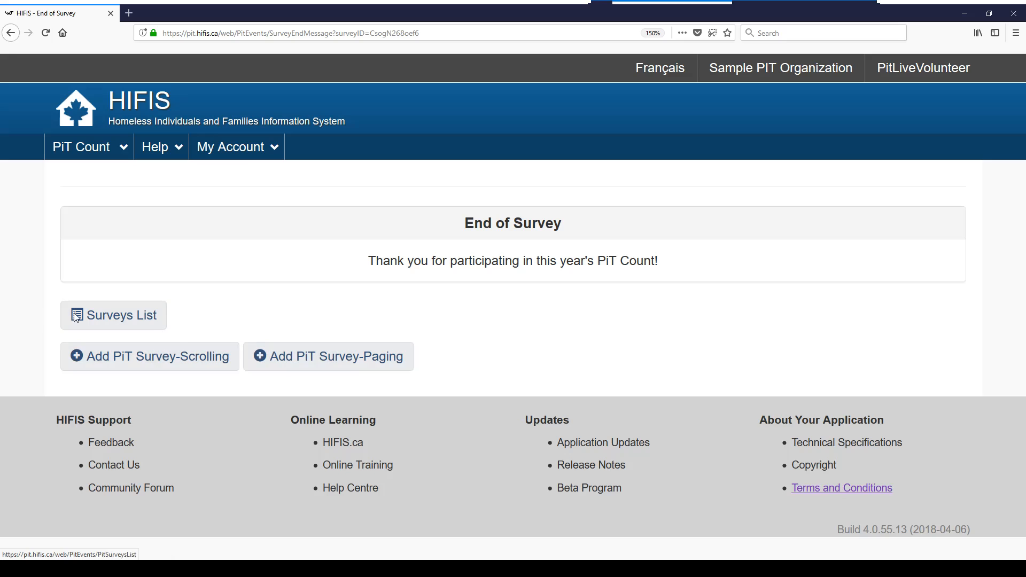
click(102, 319)
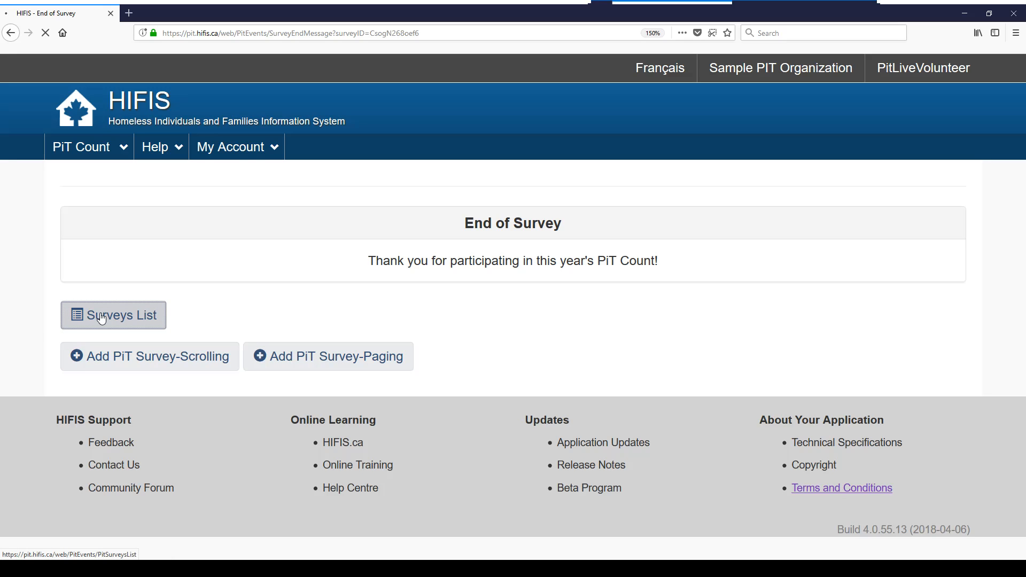